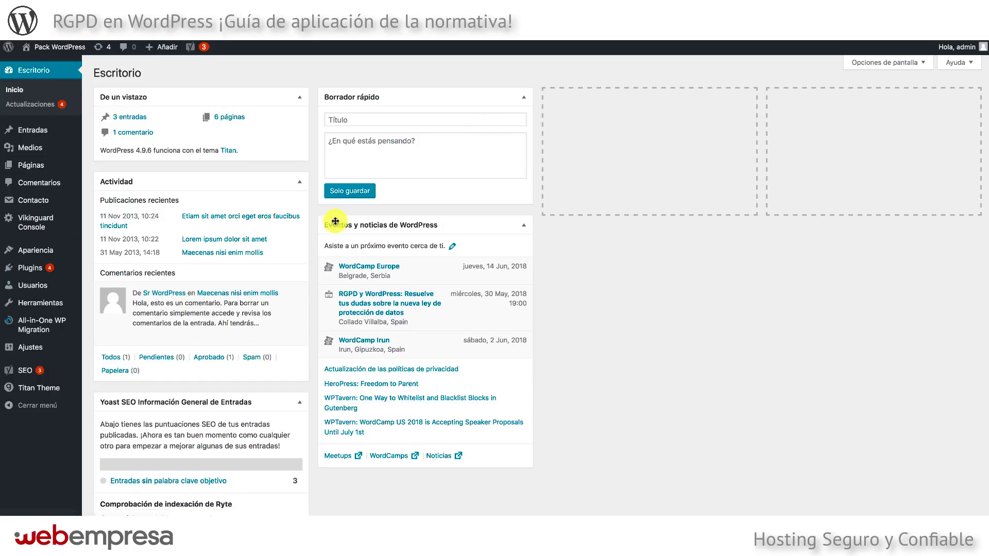
- Open the WordPress updates page and review the Akismet Anti-Spam 4.0.7 changelog for privacy-related changes
click(36, 105)
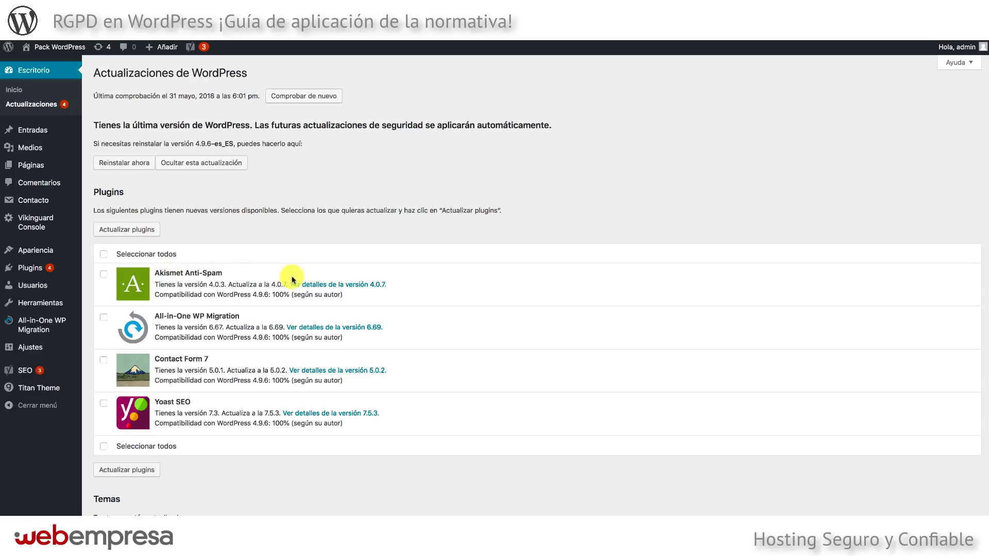
click(333, 287)
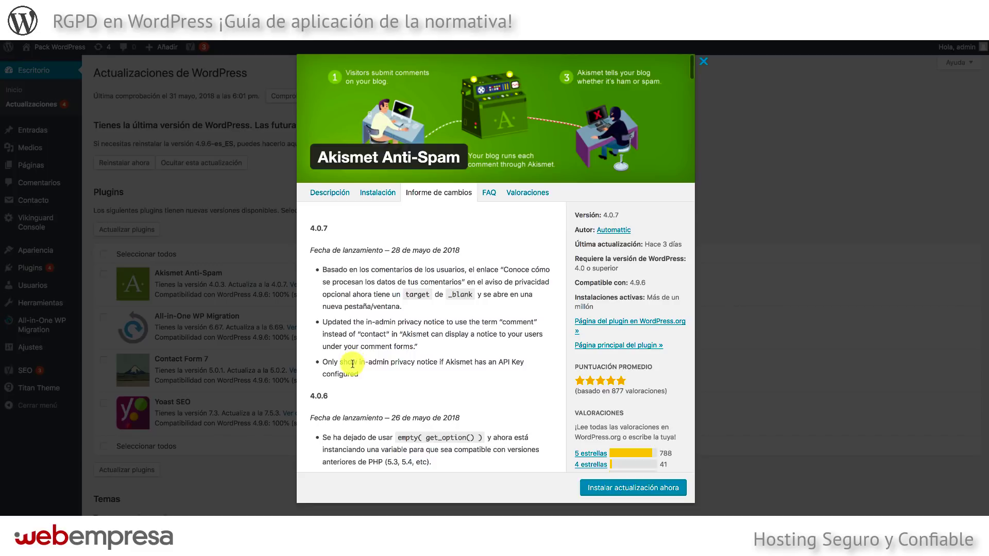
drag(360, 362, 503, 363)
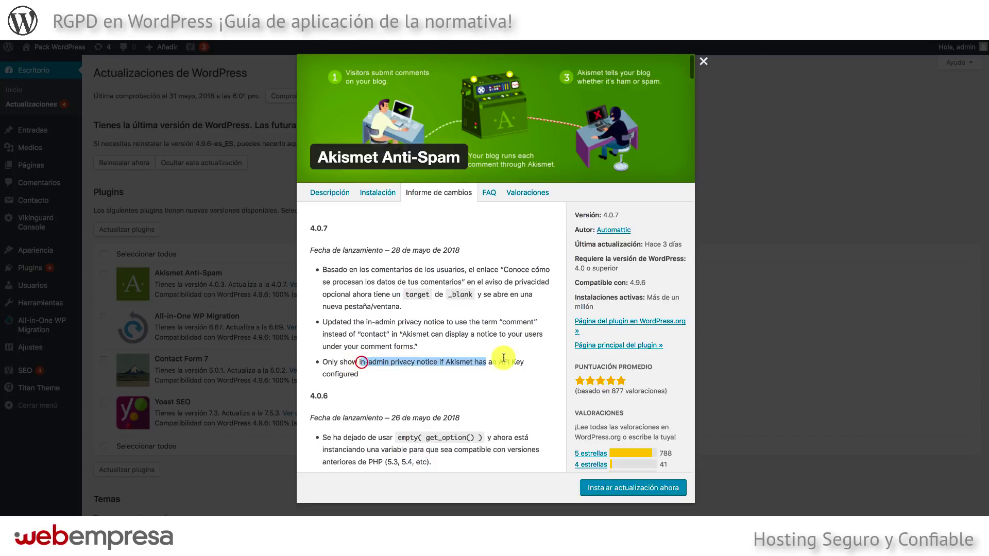
double_click(402, 362)
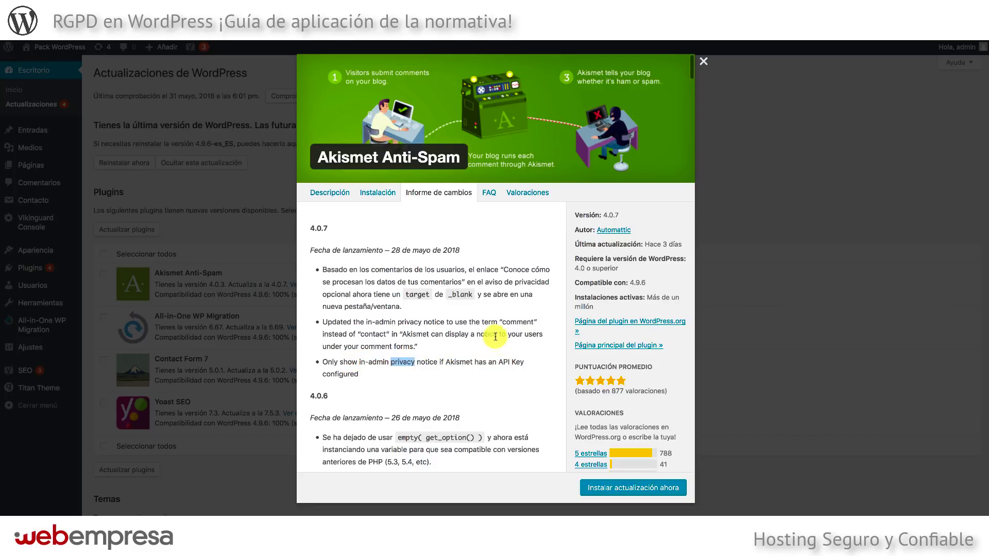
click(497, 283)
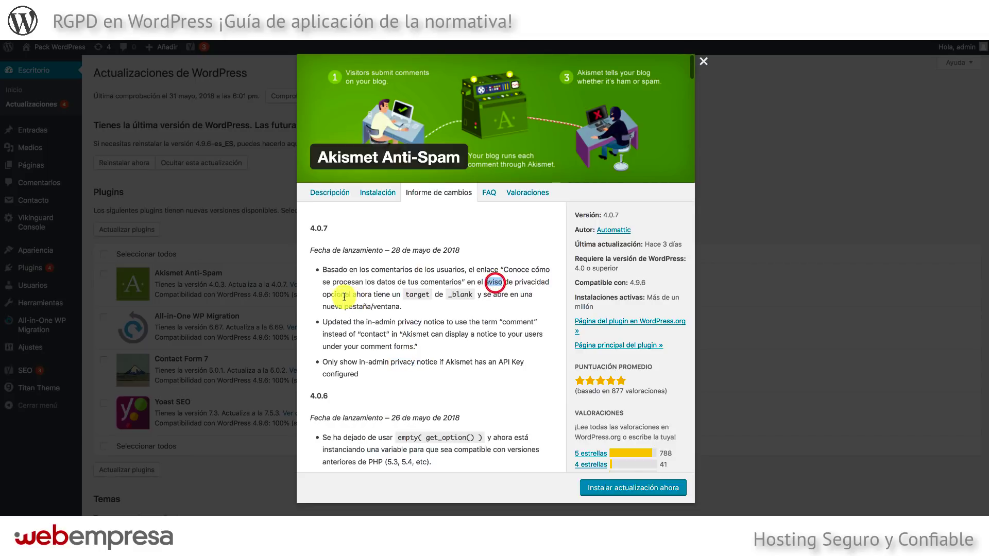
drag(334, 294, 435, 308)
scroll(435, 308, down, 3)
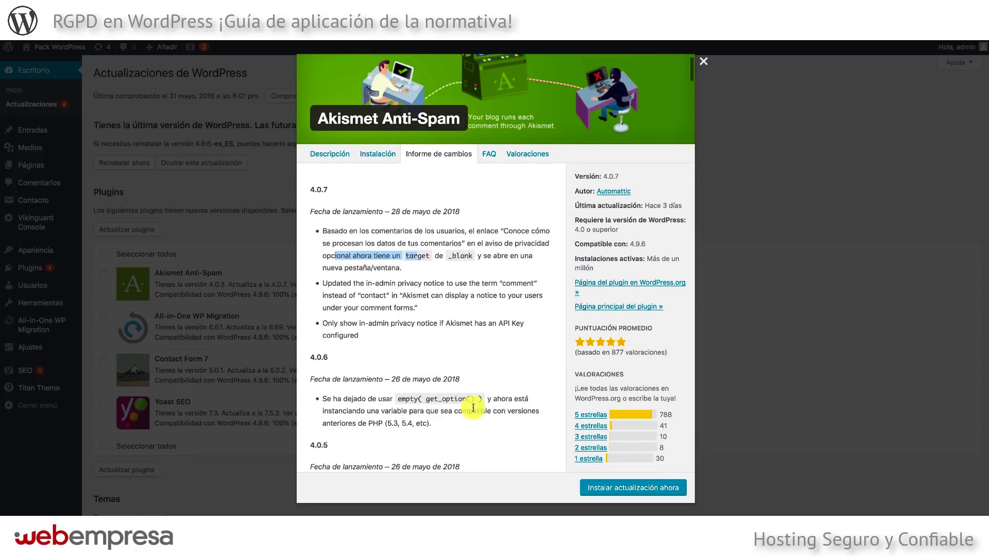
click(852, 194)
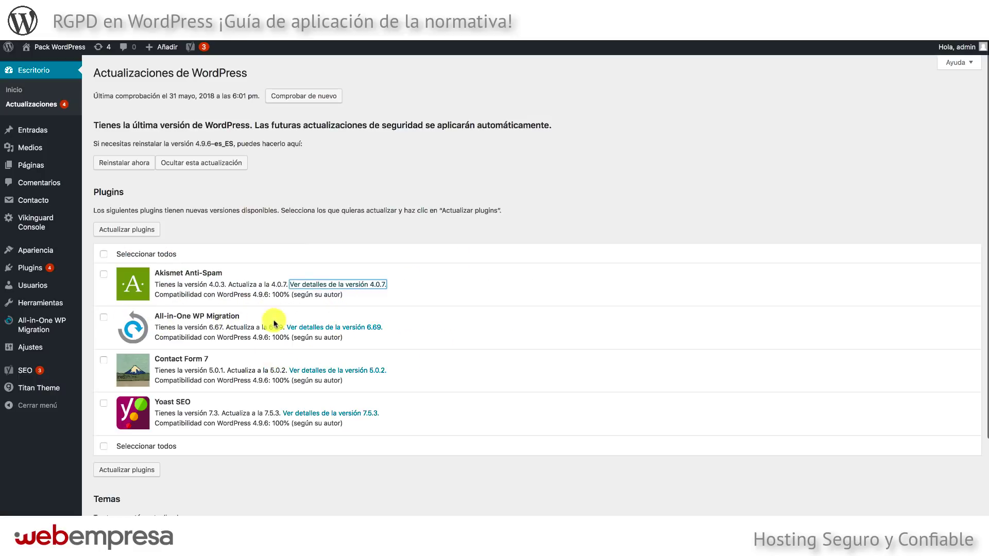
- Review the All-in-One WP Migration 6.69 changelog for its privacy policy and GDPR entries
click(356, 328)
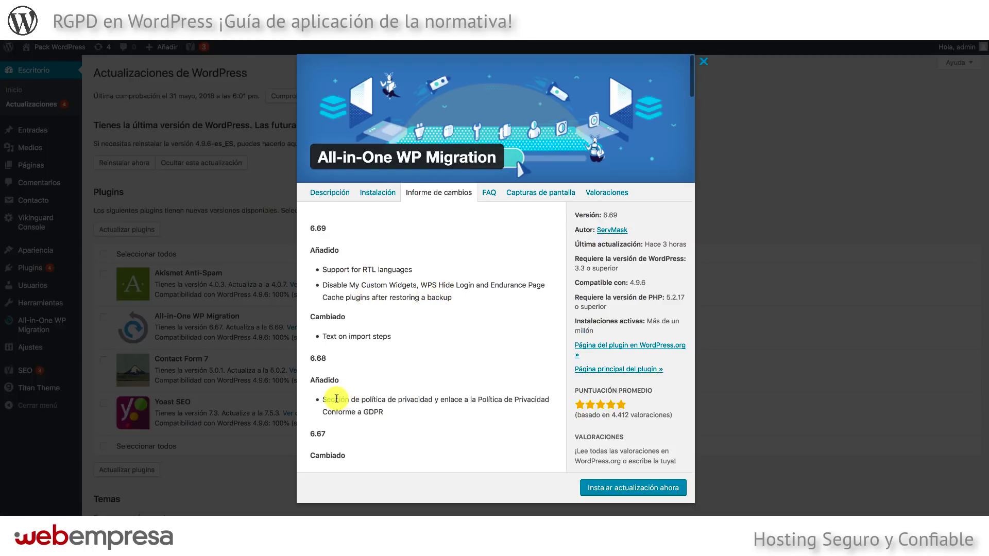
drag(323, 400, 478, 402)
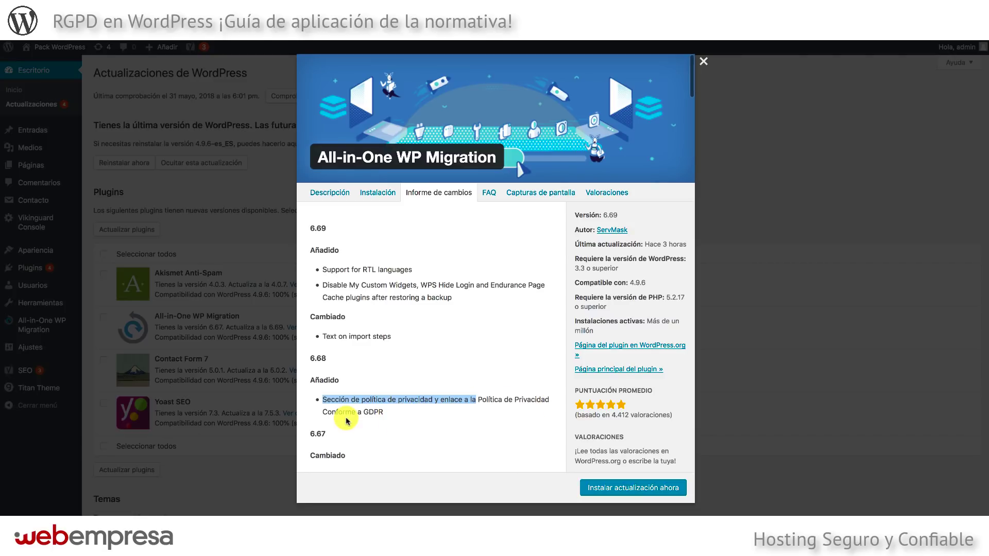
click(371, 413)
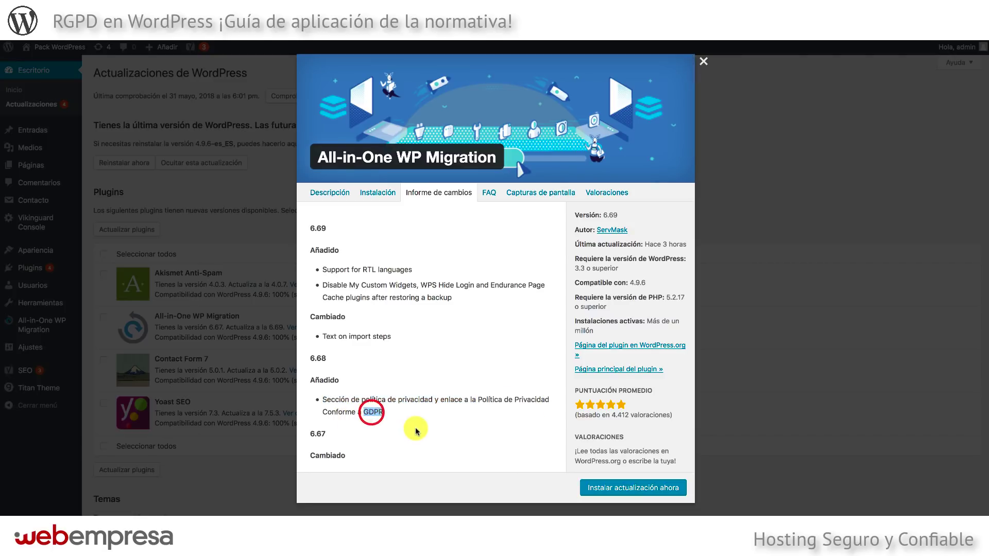
click(828, 291)
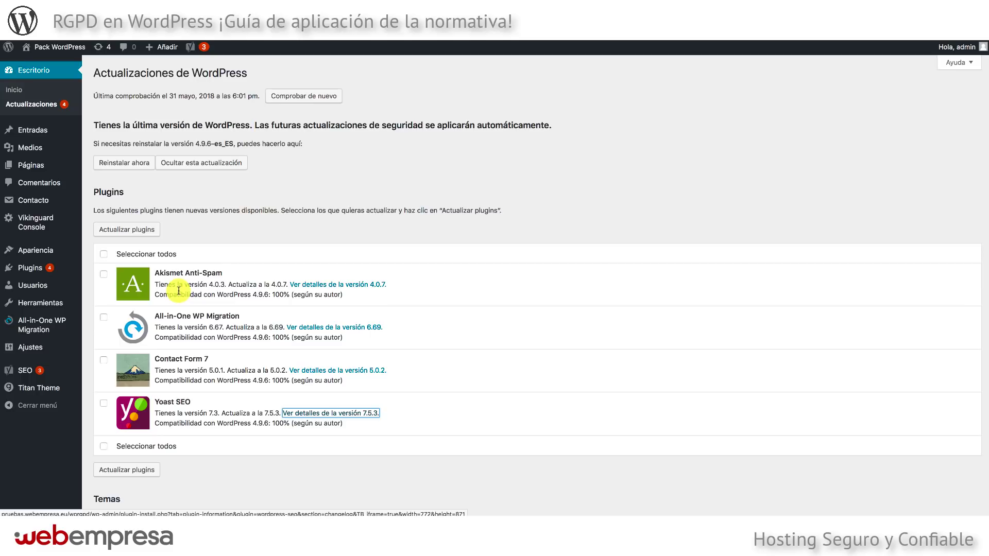
- Select all plugins with pending updates and update them together
click(103, 254)
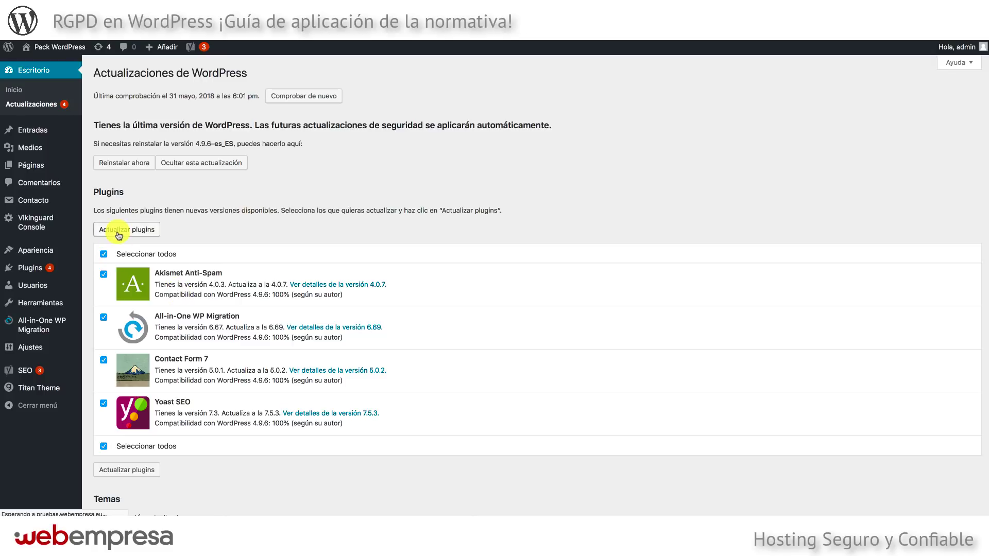
click(118, 231)
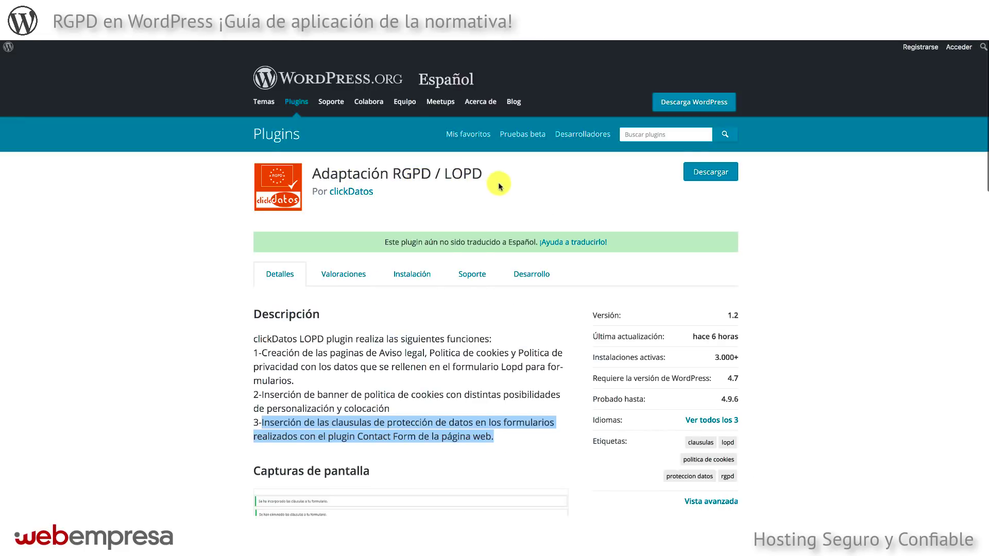
- Read the clickDatos plugin's description on WordPress.org and copy its title, "Adaptación RGPD / LOPD"
click(128, 310)
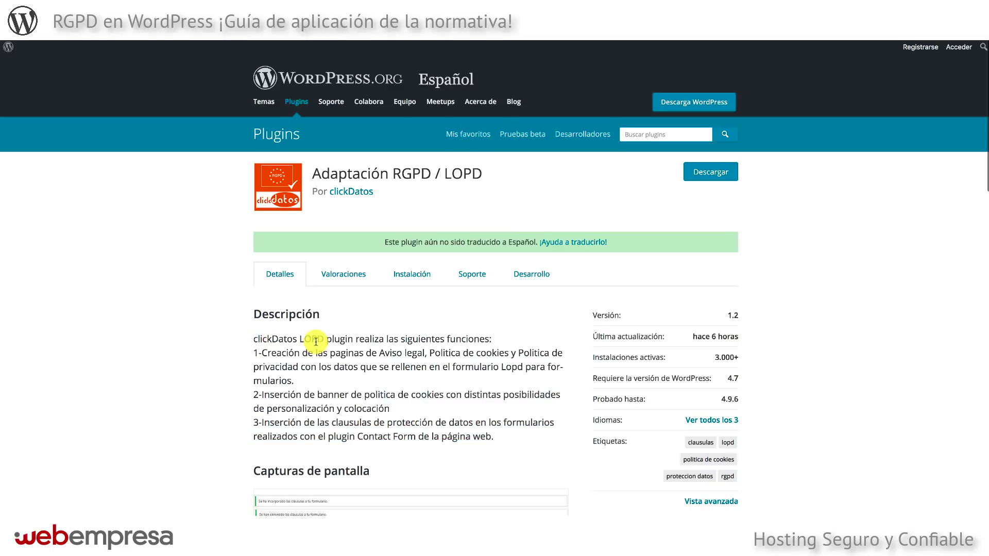
drag(253, 338, 326, 338)
click(156, 336)
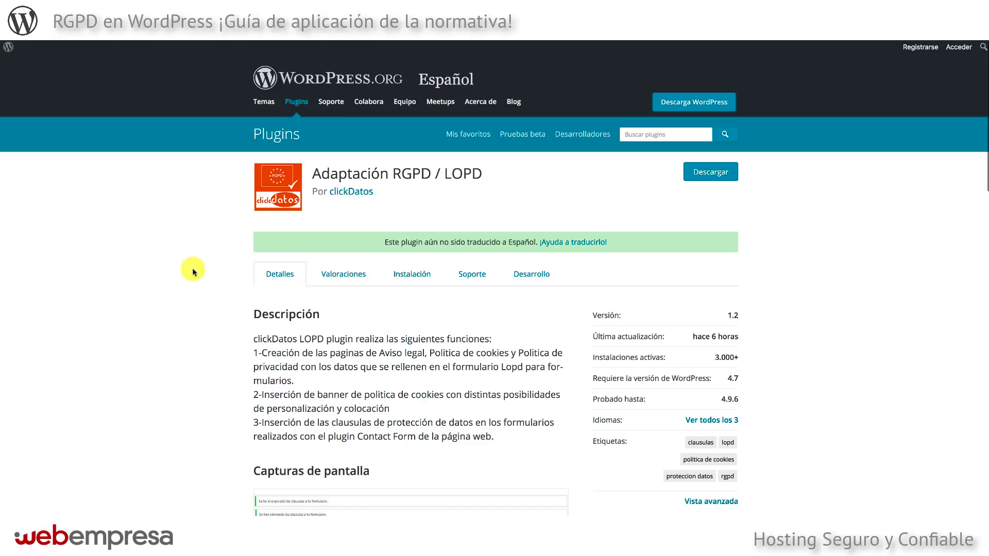
drag(314, 174, 486, 172)
key(super+c)
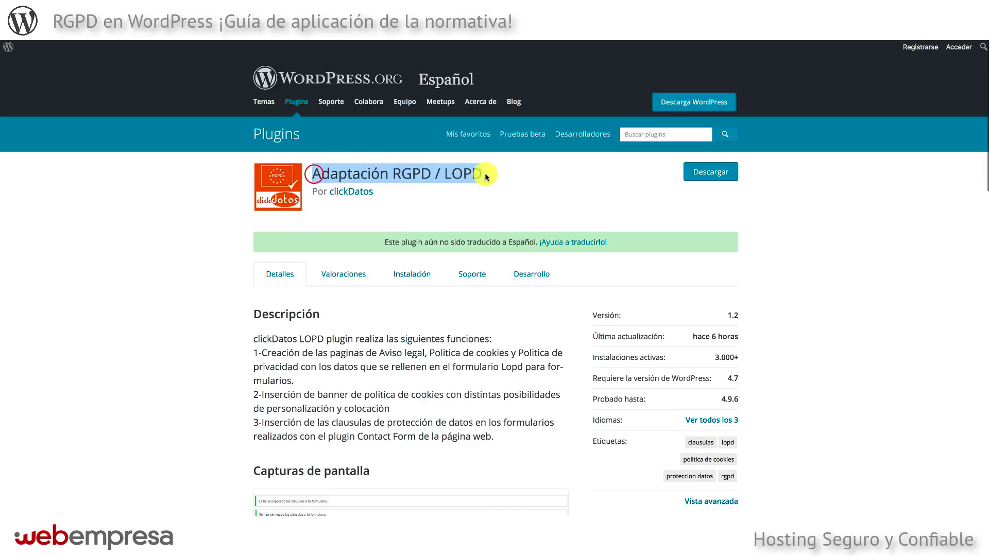
- Return to the site's dashboard and check the installed WordPress version in the page footer
click(95, 225)
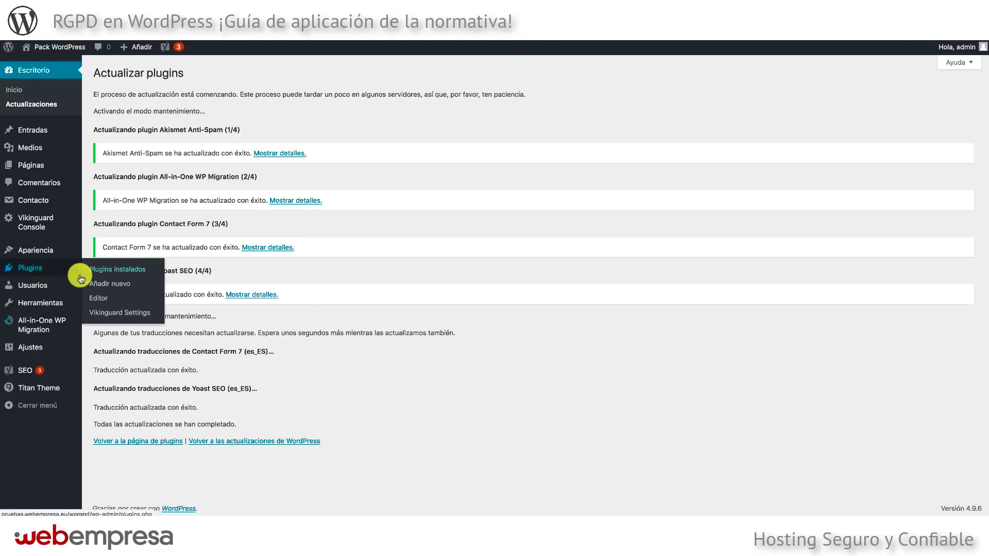
mouse_move(65, 248)
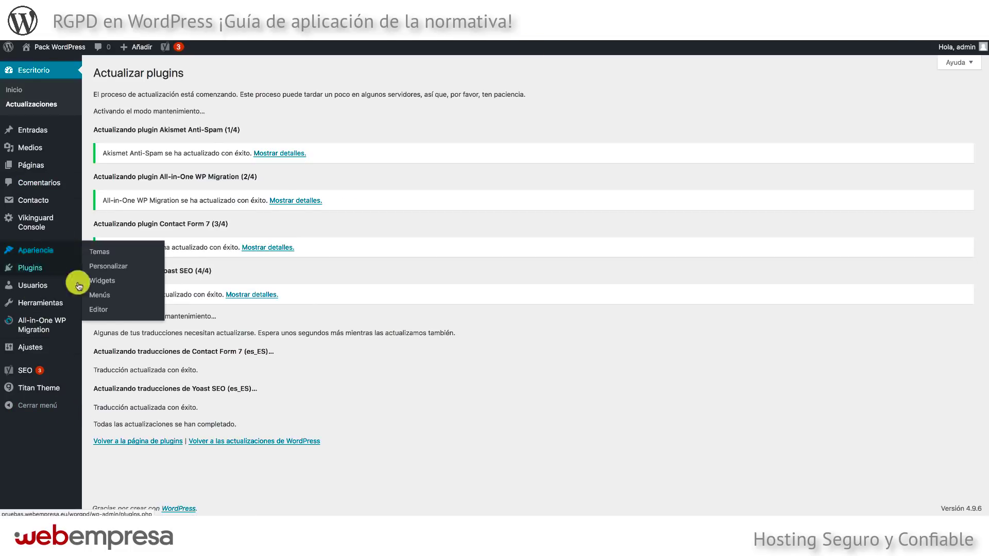
triple_click(980, 508)
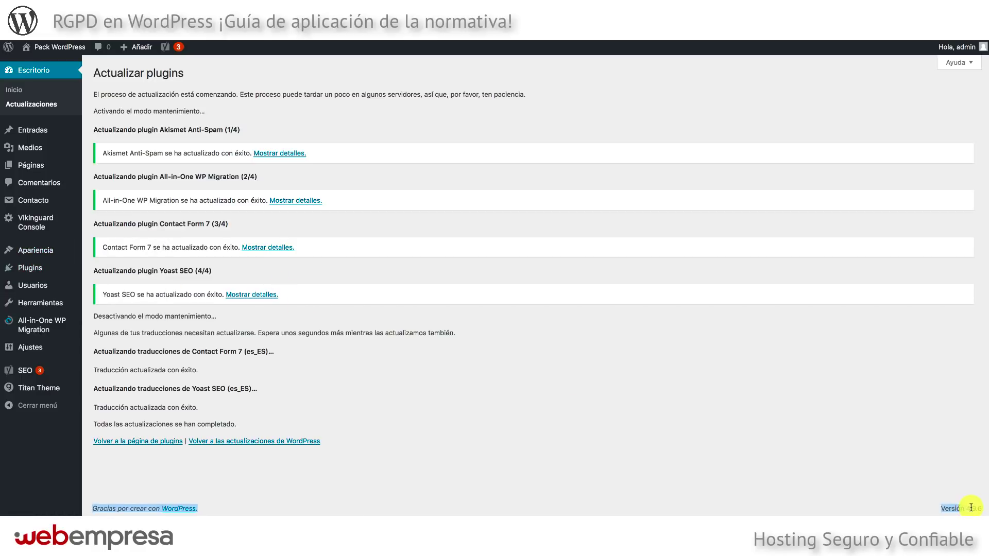
click(897, 480)
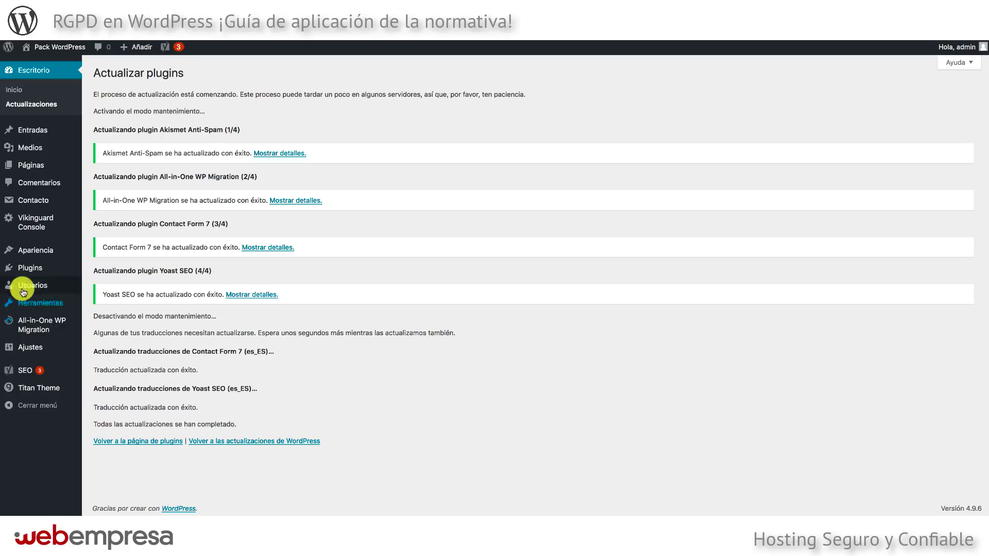
- Find the "Adaptación RGPD / LOPD" plugin among the new plugins by its copied name, install it and activate it
mouse_move(27, 272)
click(101, 284)
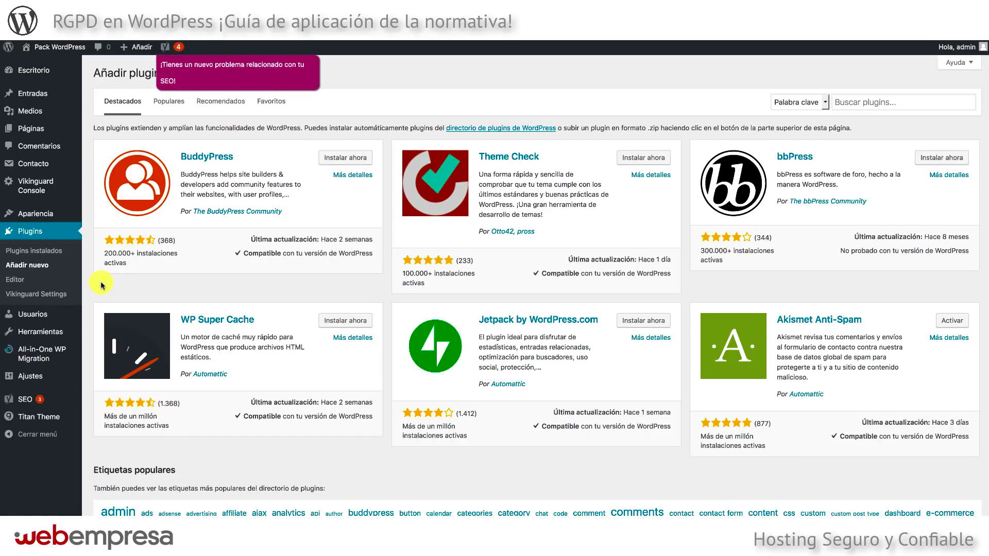
click(885, 102)
key(super+v)
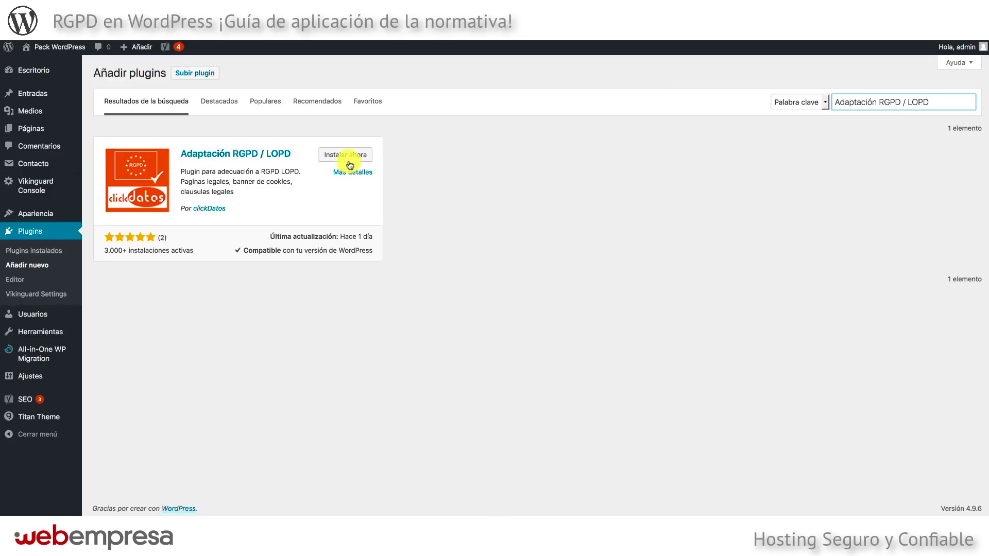
click(346, 158)
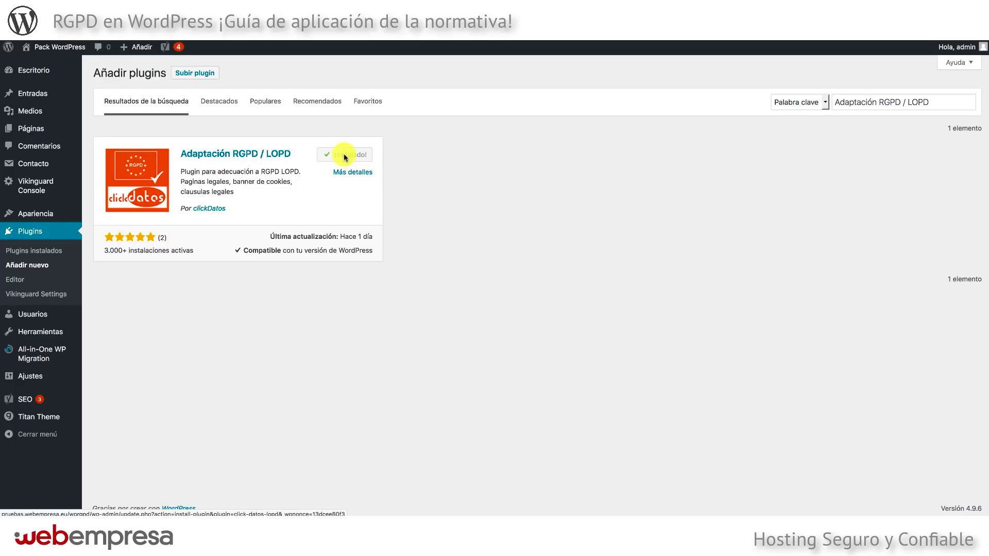
click(345, 155)
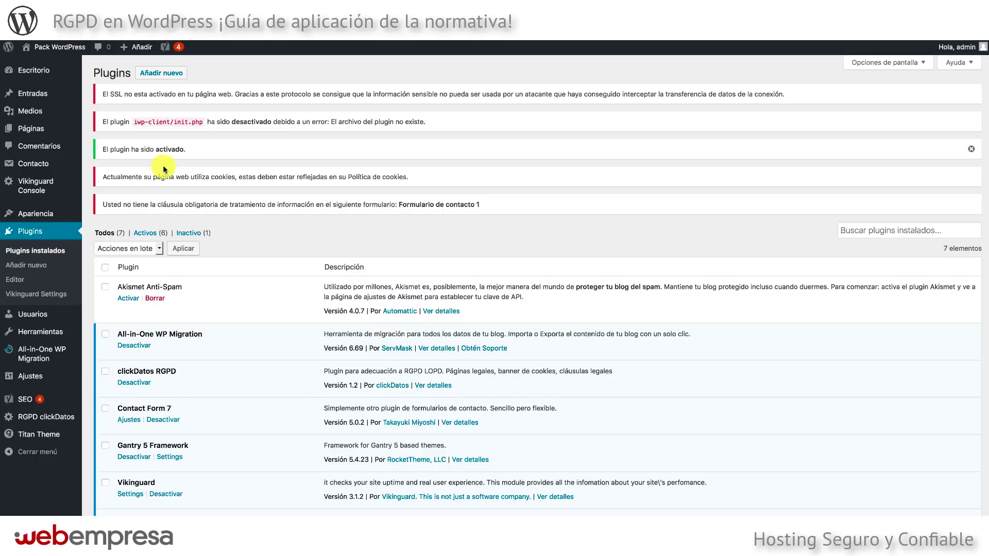
- Read the admin notices about the site's SSL and its cookie policy
drag(103, 94, 233, 94)
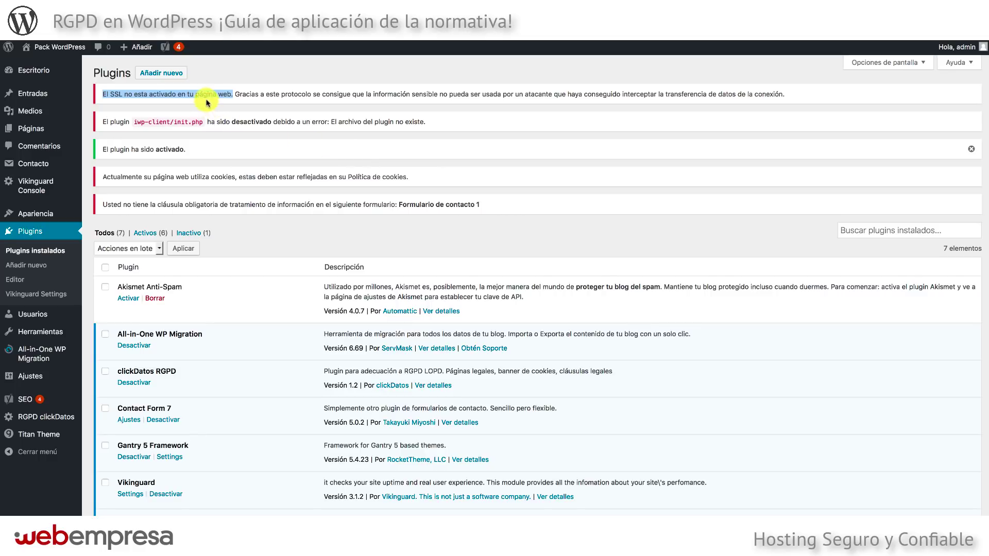
click(112, 94)
double_click(112, 94)
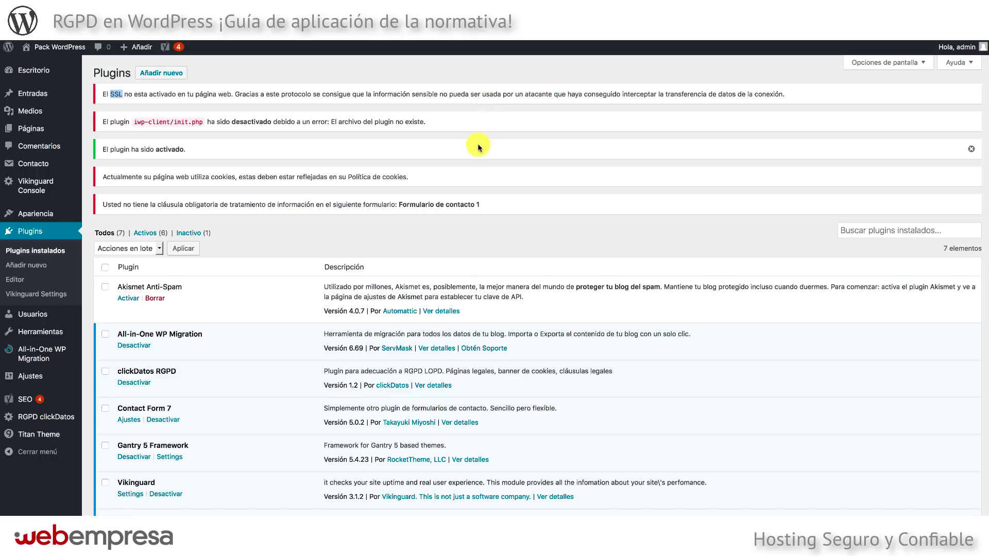
drag(105, 177, 416, 178)
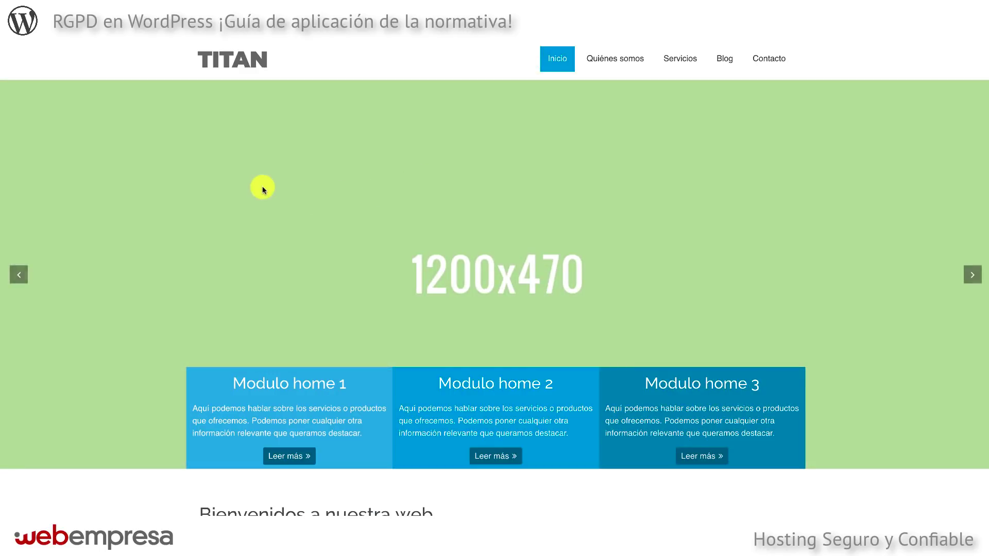
- Inspect the public home page from header to footer for a cookie notice and legal links
scroll(251, 182, down, 6)
scroll(251, 181, up, 6)
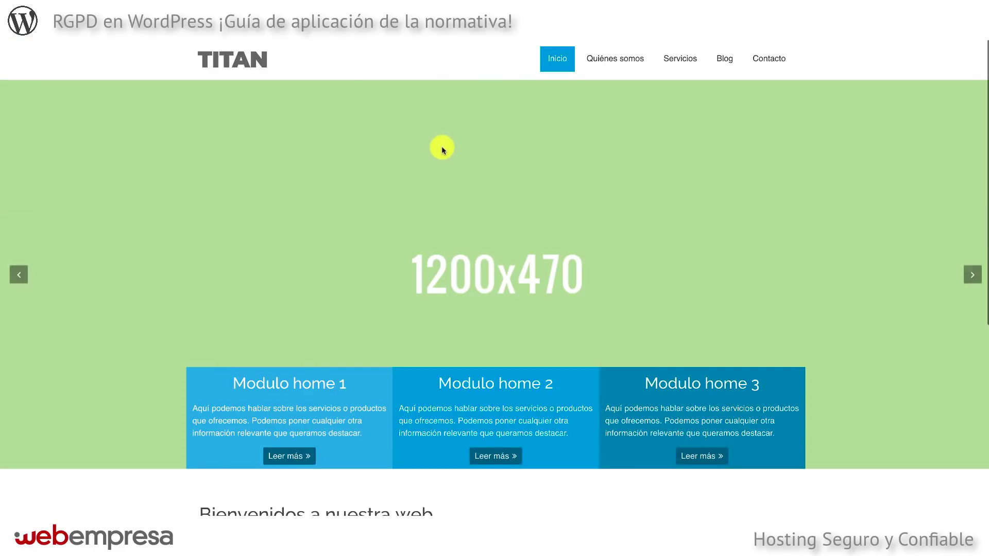
scroll(442, 148, down, 6)
scroll(221, 263, up, 6)
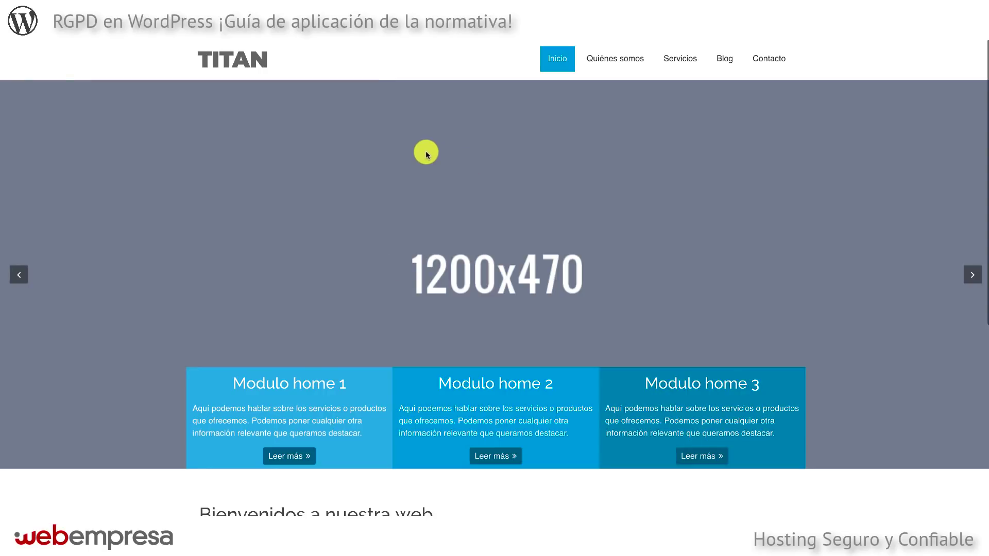
scroll(410, 161, down, 6)
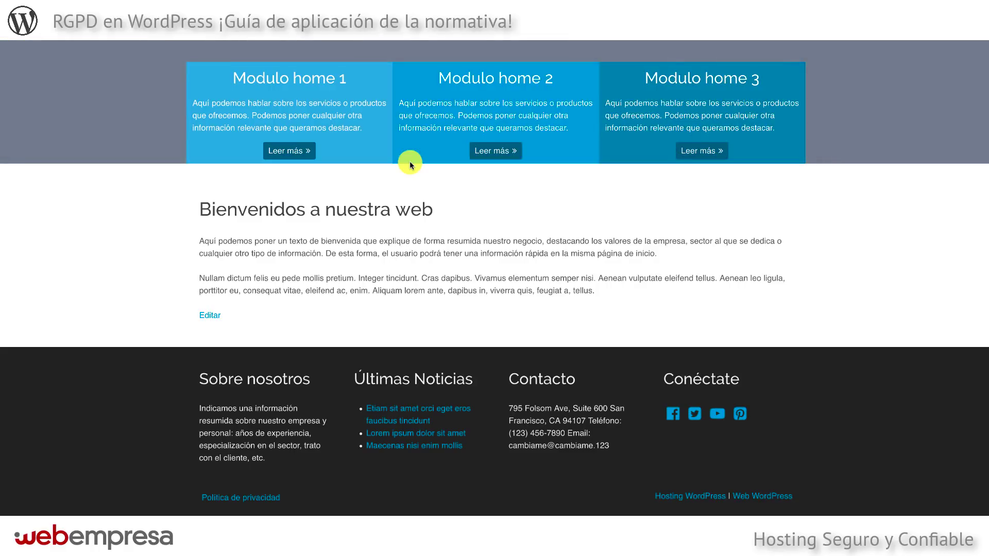
scroll(411, 164, up, 6)
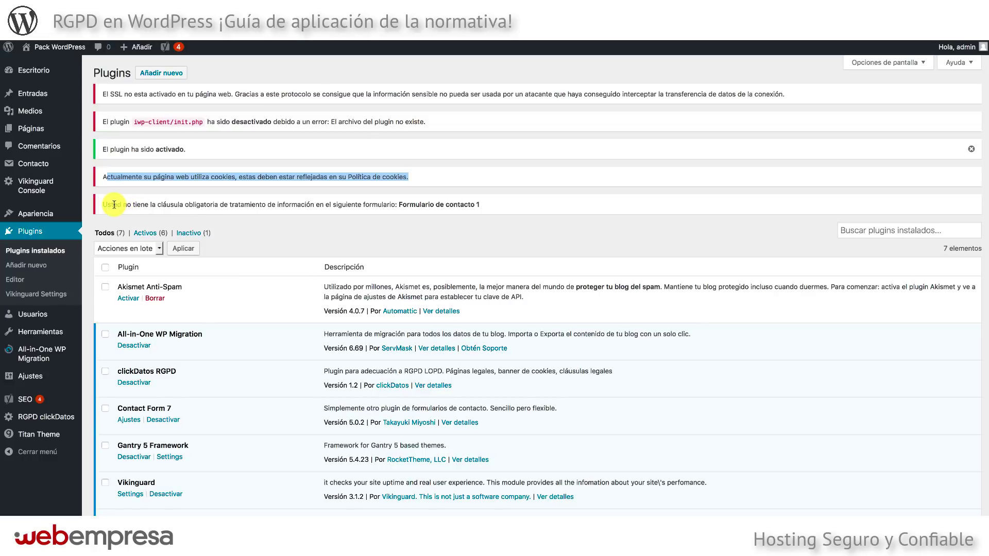
- Read the admin notice about the mandatory information-processing clause for "Formulario de contacto 1"
click(113, 205)
drag(130, 203, 416, 204)
double_click(415, 205)
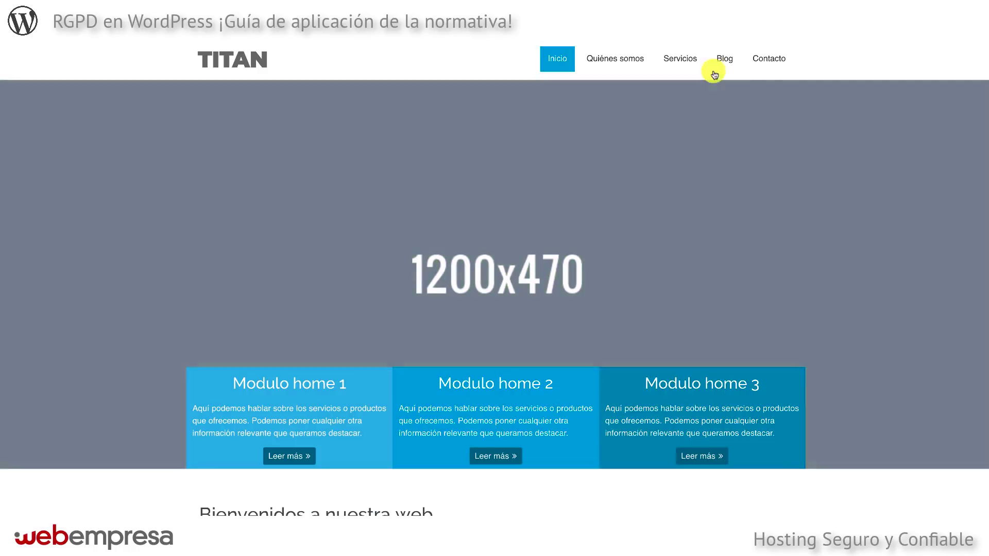
- Open the public site's Contacto page and examine the contact form and its privacy policy acceptance checkbox
click(768, 63)
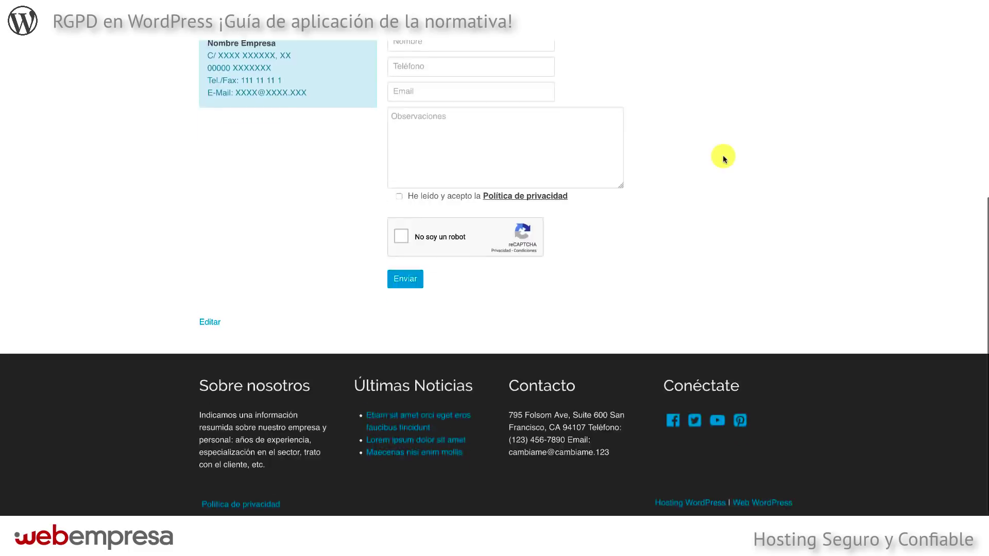
scroll(566, 289, down, 5)
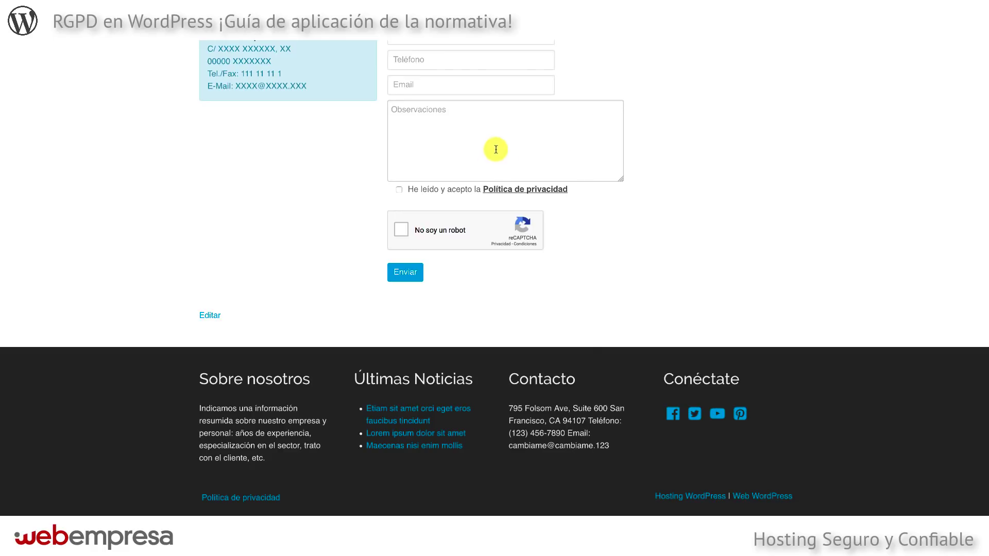
scroll(494, 148, up, 5)
scroll(520, 138, down, 3)
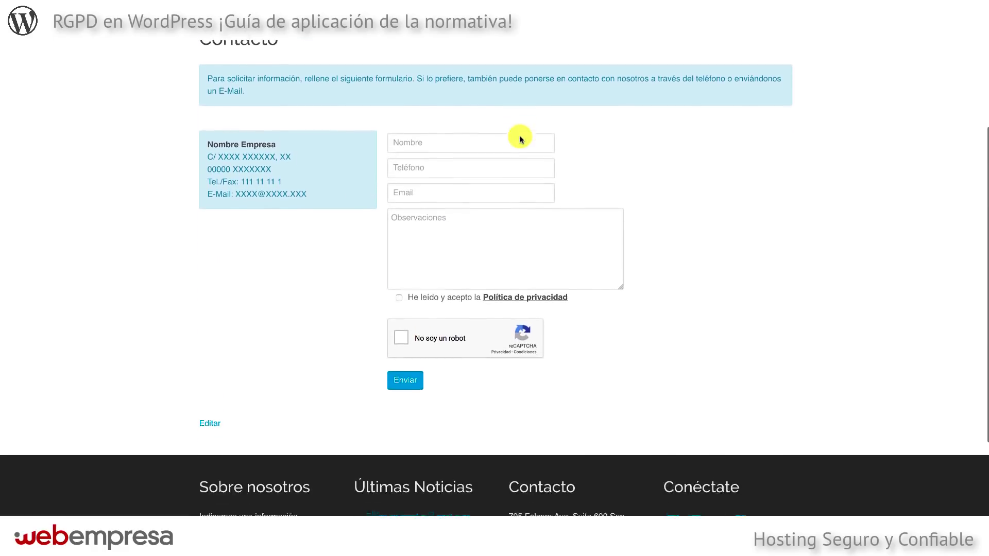
- Return to the WordPress admin, open the RGPD clickDatos page and examine its free RGPD compliance consultation form
scroll(520, 138, up, 3)
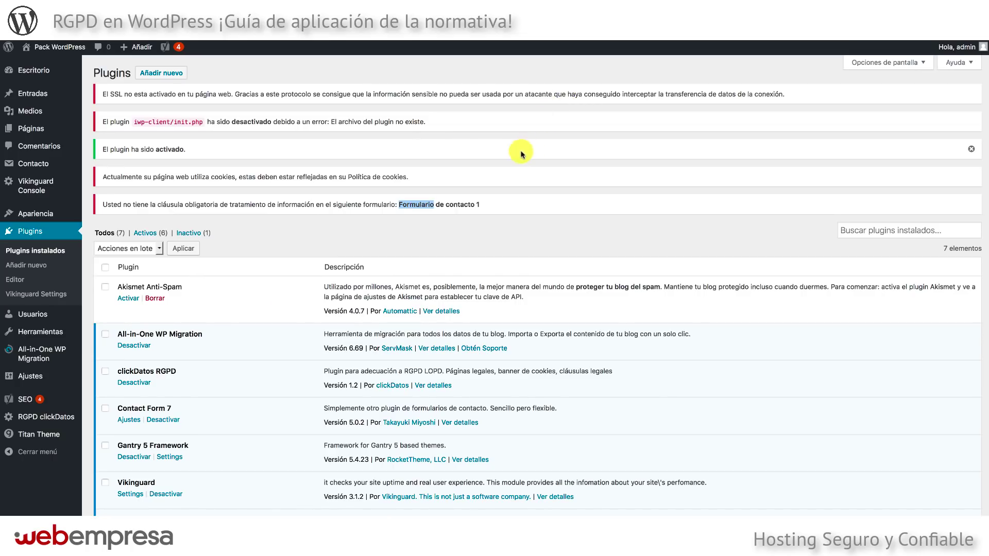
click(51, 422)
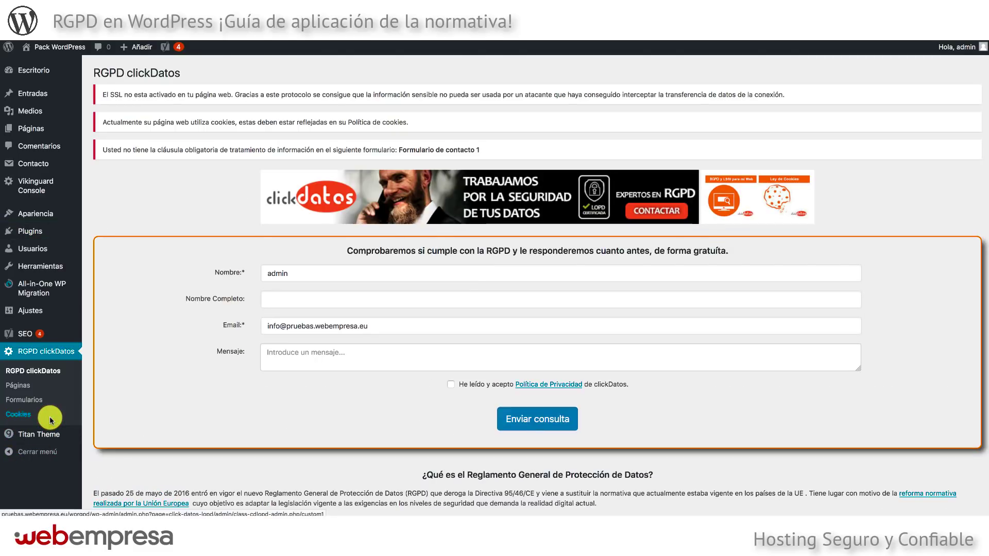
scroll(354, 241, down, 3)
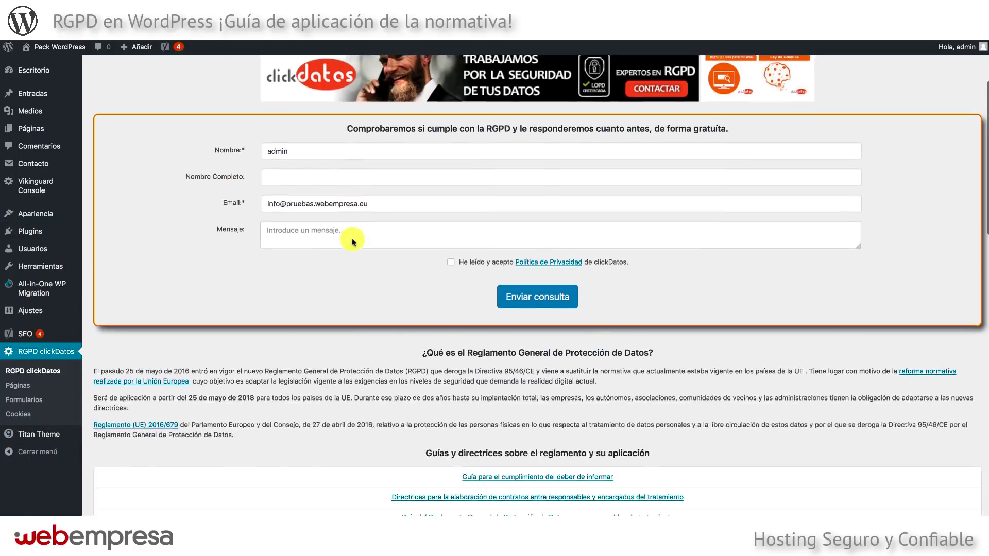
scroll(353, 241, down, 2)
scroll(342, 249, up, 5)
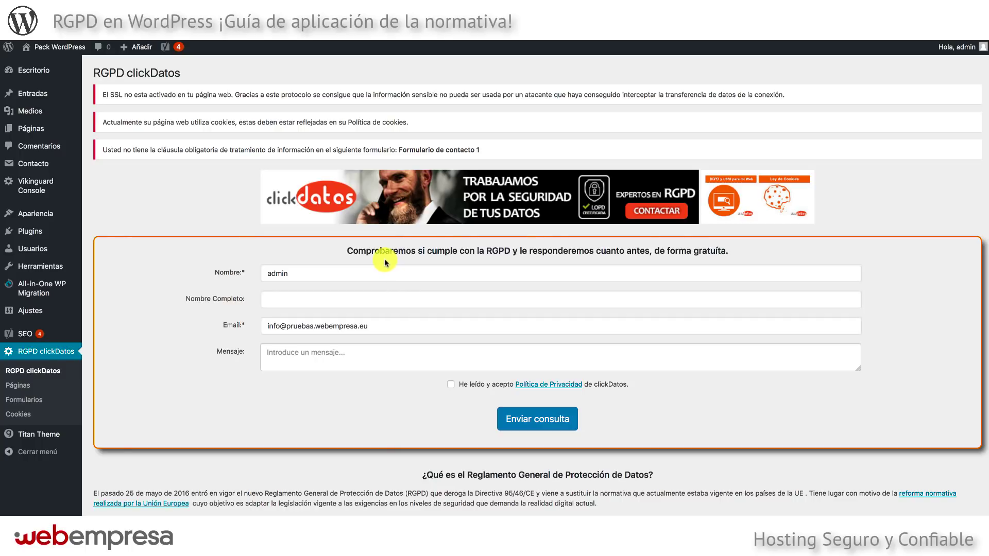
scroll(373, 262, down, 1)
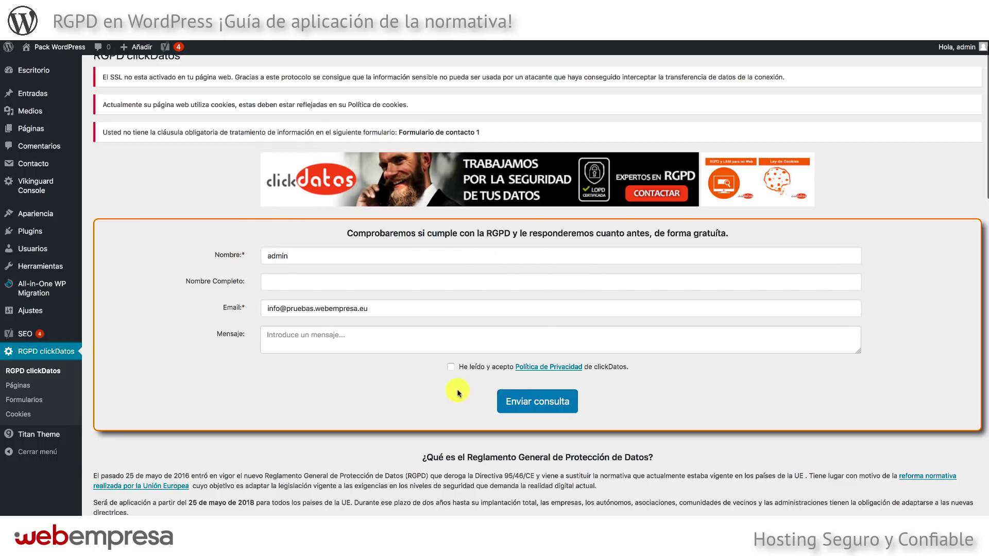
- Read the RGPD explanation, guides and principles, and the section on new rights for data owners
scroll(452, 392, down, 5)
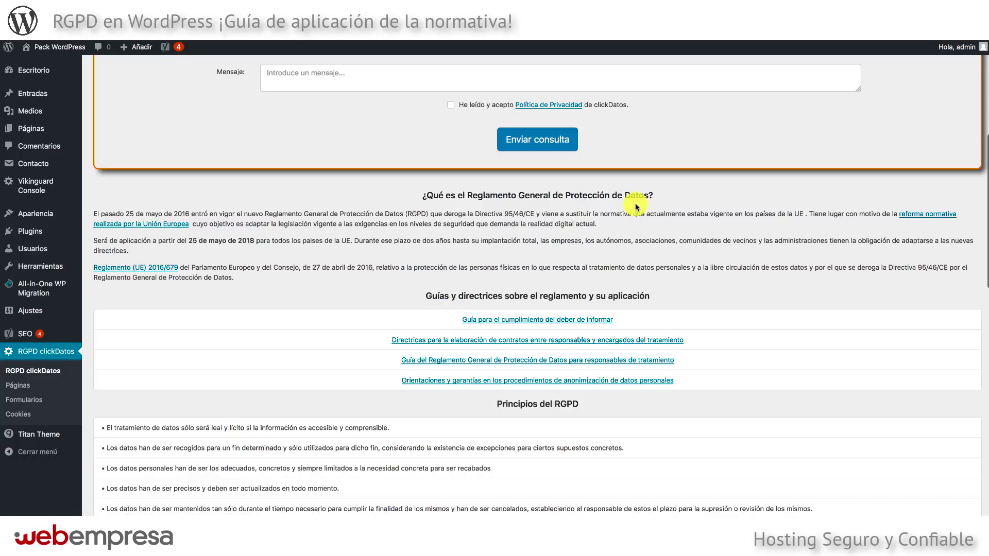
scroll(637, 207, down, 3)
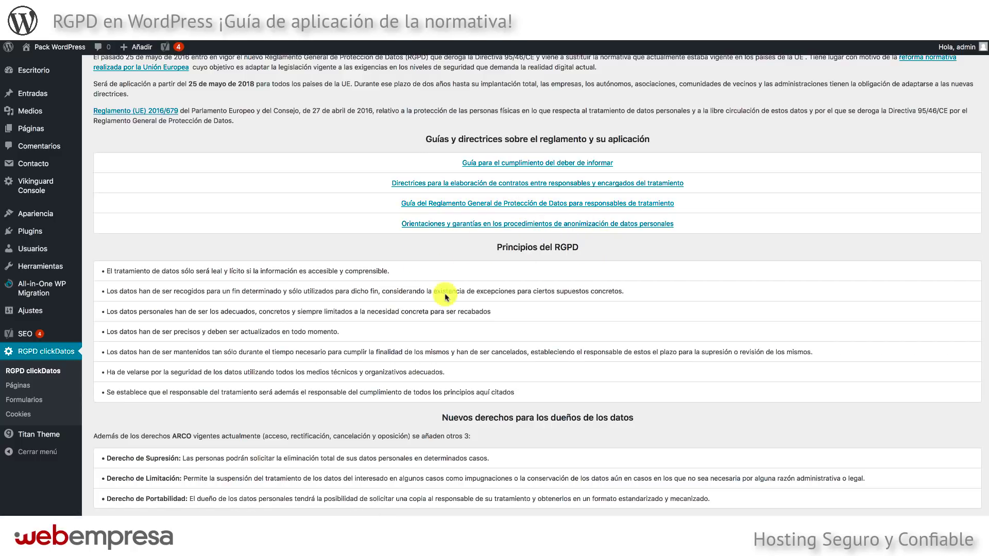
scroll(219, 292, down, 1)
scroll(219, 292, down, 5)
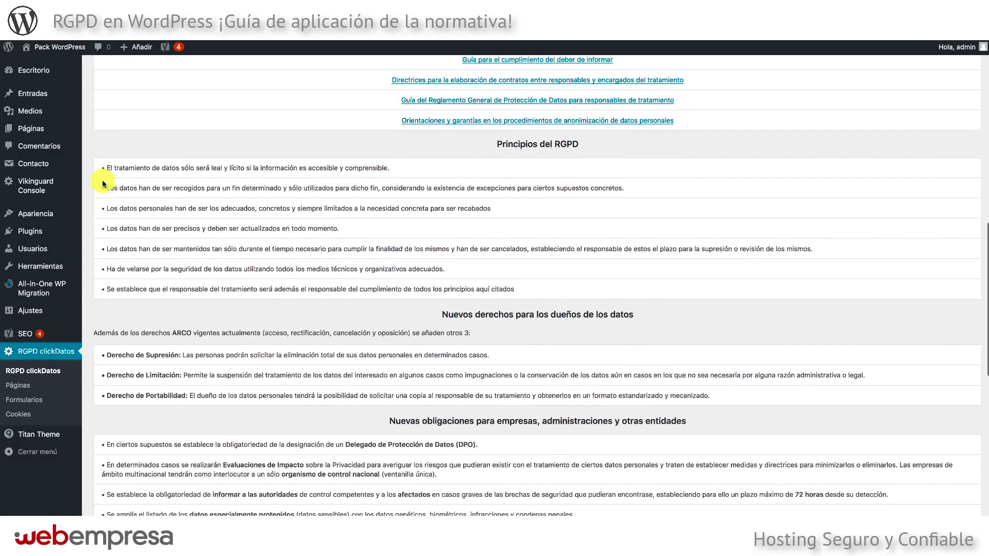
drag(105, 165, 497, 283)
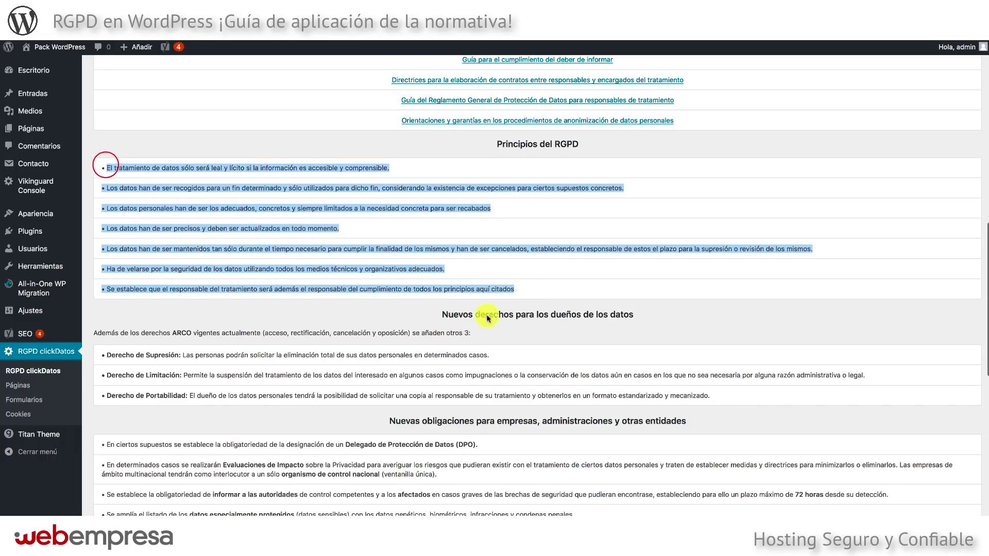
scroll(481, 355, down, 5)
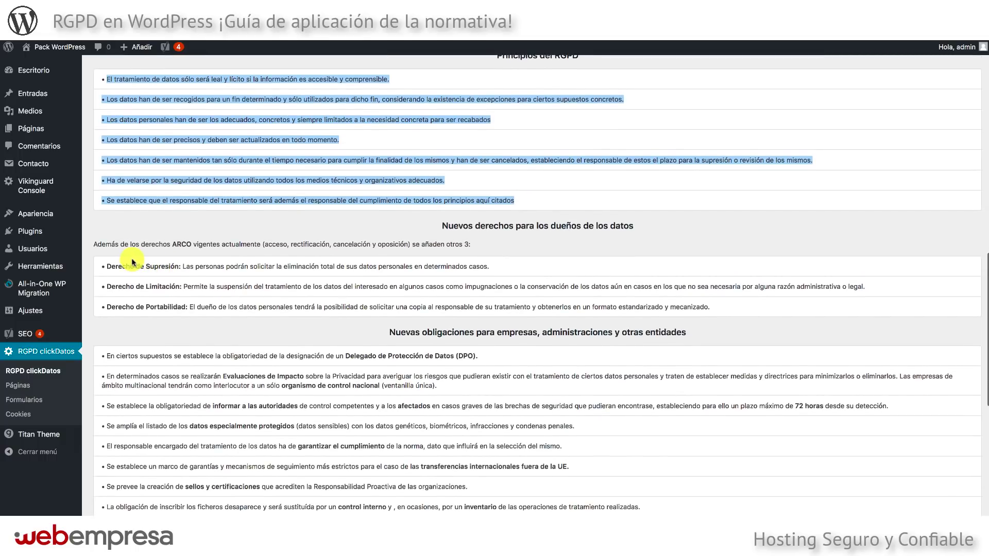
drag(106, 266, 740, 312)
scroll(654, 309, down, 5)
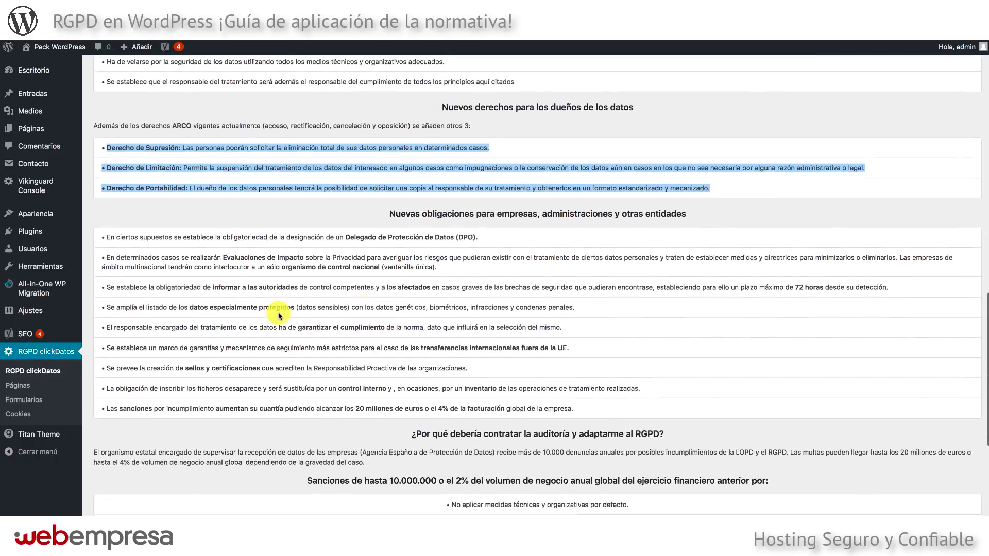
- Read the new obligations for companies and administrations, and the list of infringements behind each level of sanctions
drag(105, 207, 588, 383)
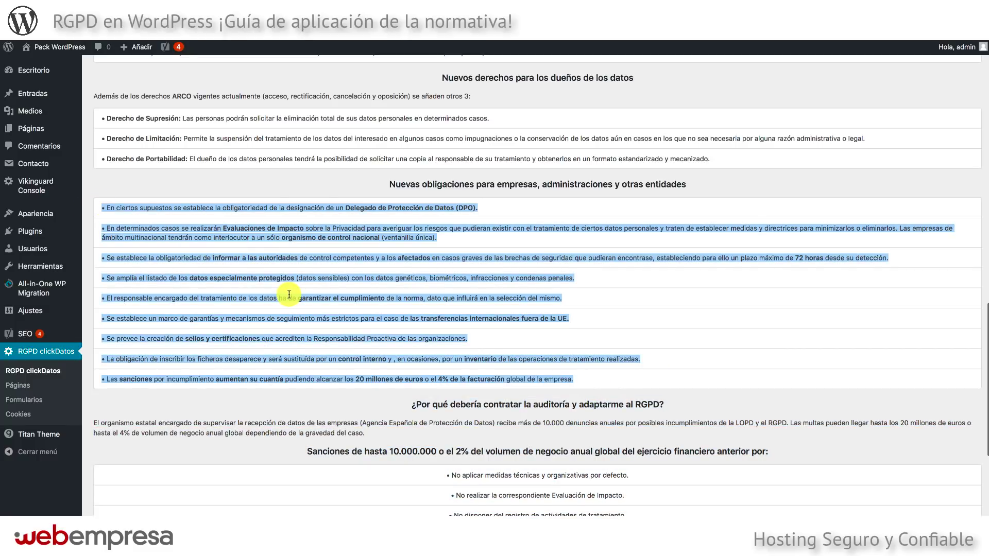
scroll(283, 296, down, 3)
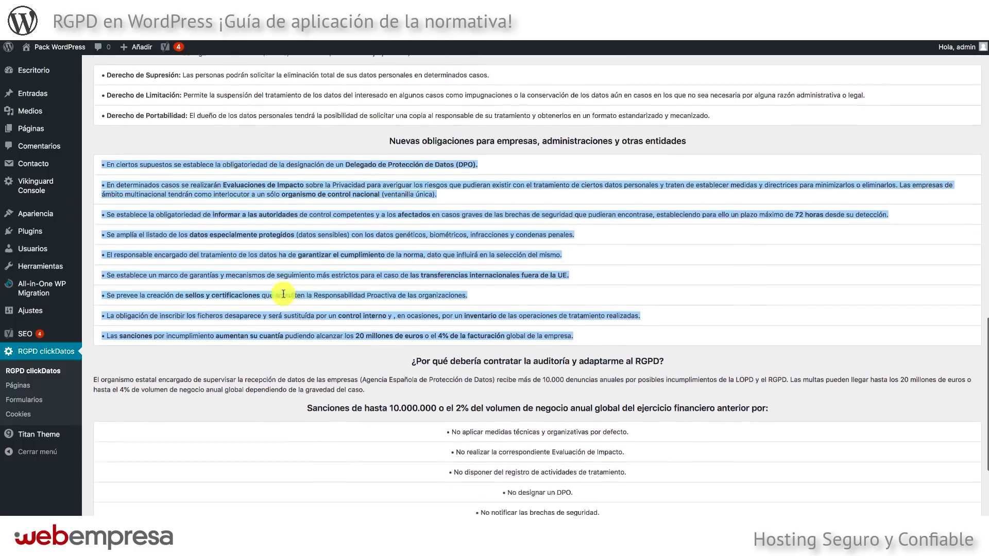
click(233, 308)
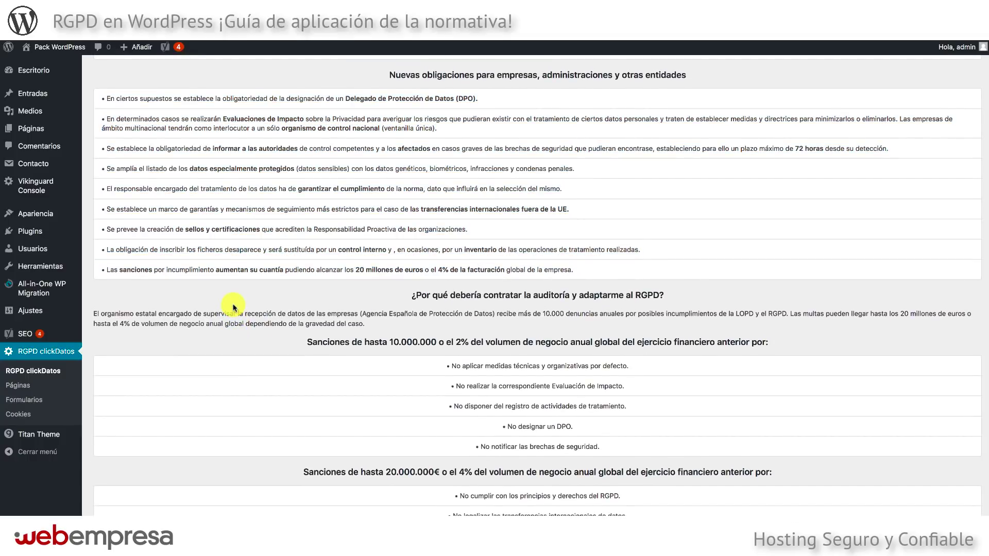
scroll(232, 307, down, 2)
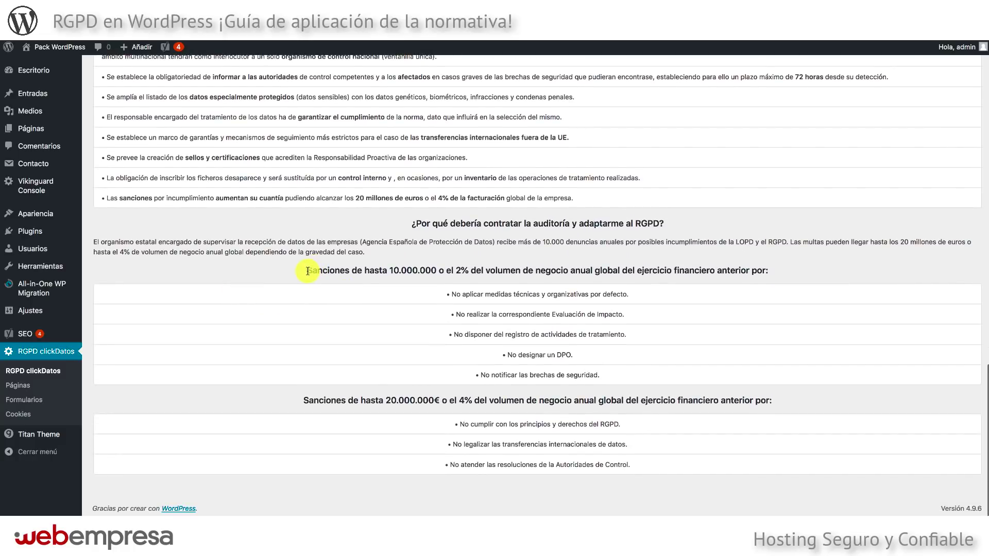
drag(304, 270, 647, 380)
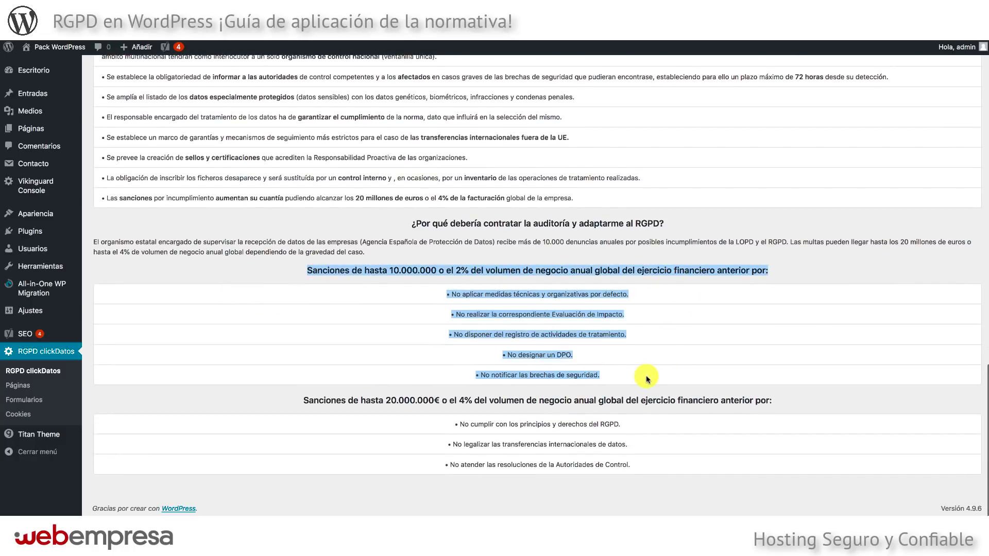
click(260, 278)
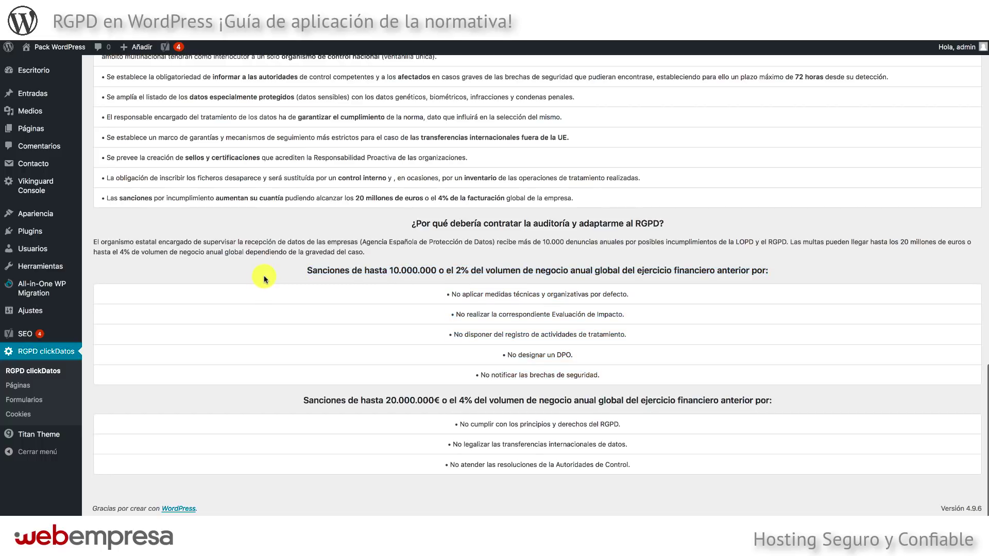
- Open the plugin's legal page creation screen and examine the company data fields from Nombre Comercial to Datos registrales
click(17, 386)
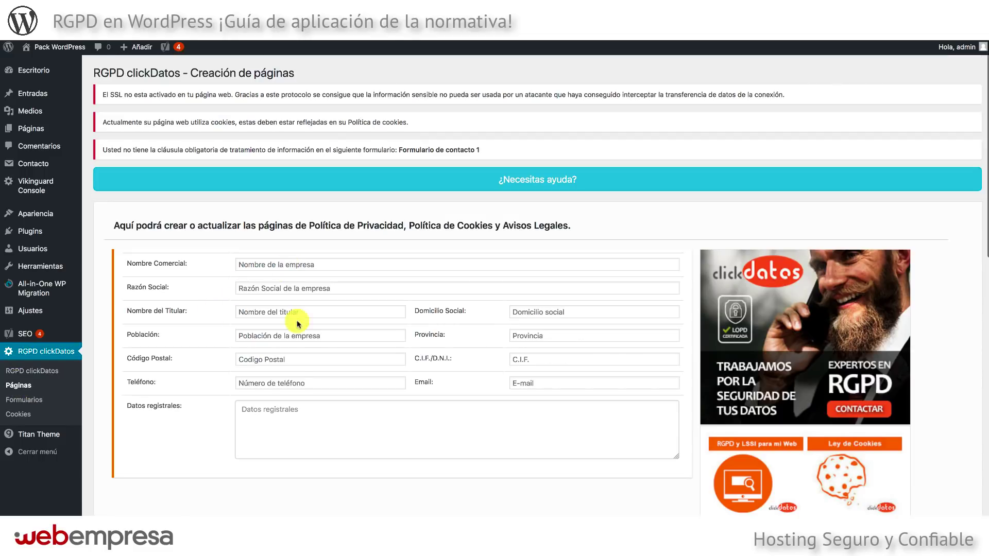
scroll(280, 432, down, 1)
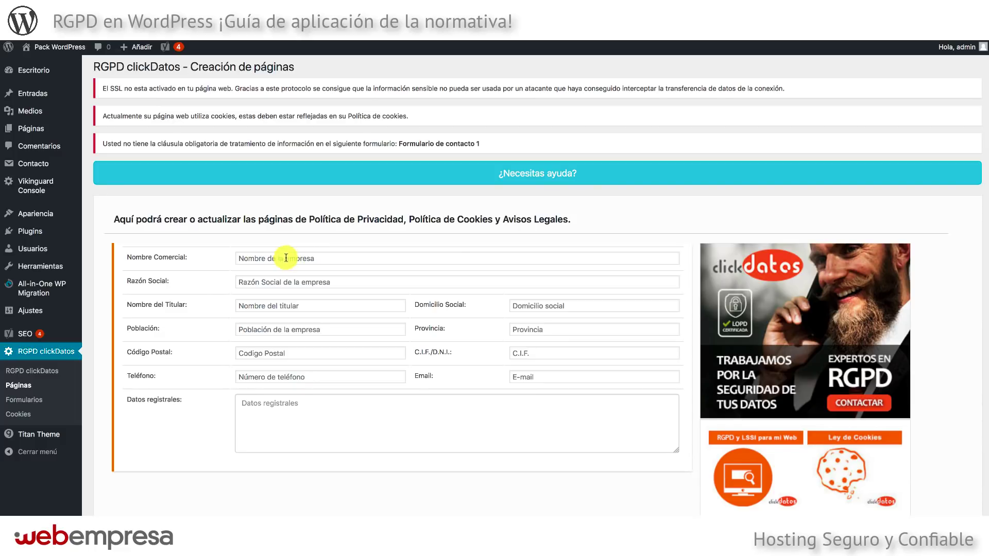
click(256, 258)
click(262, 282)
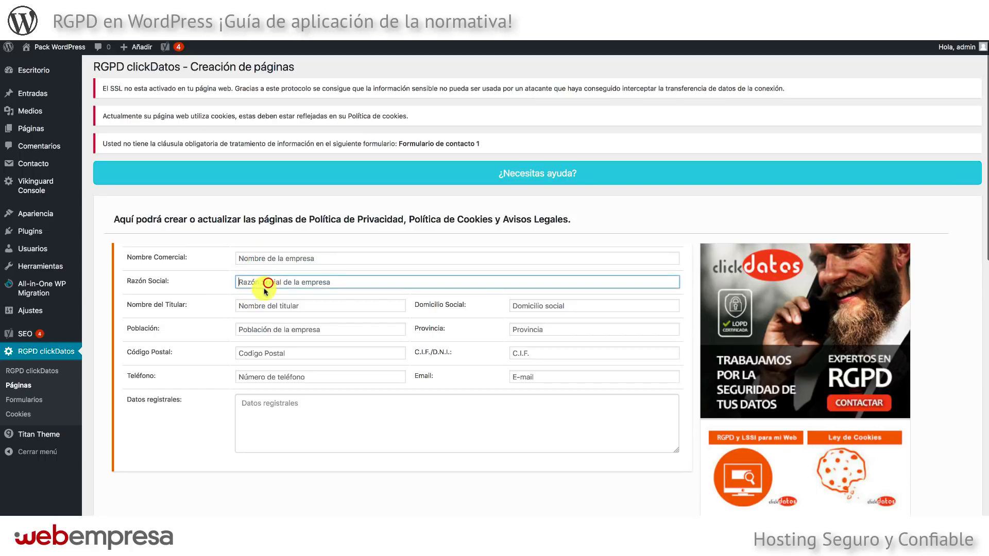
click(242, 306)
click(262, 331)
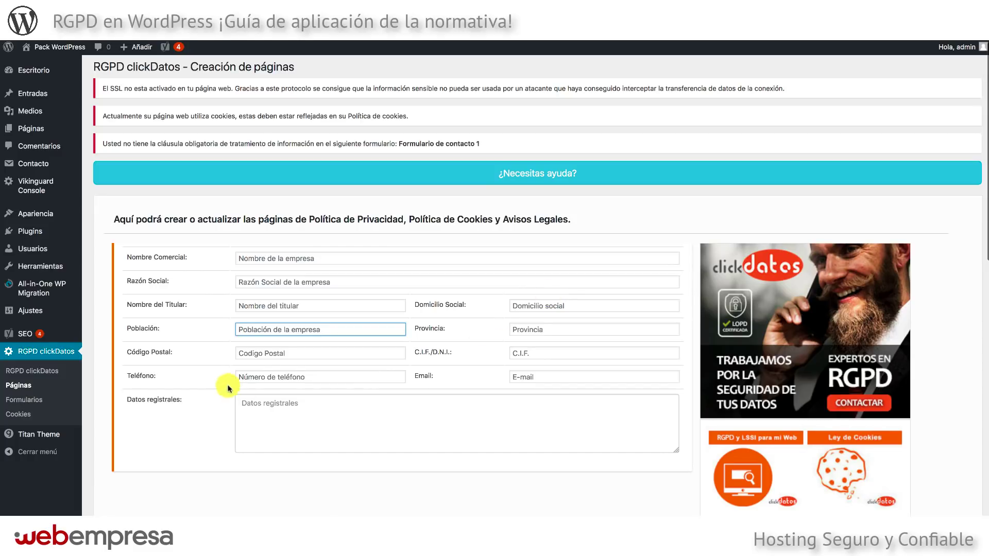
click(270, 412)
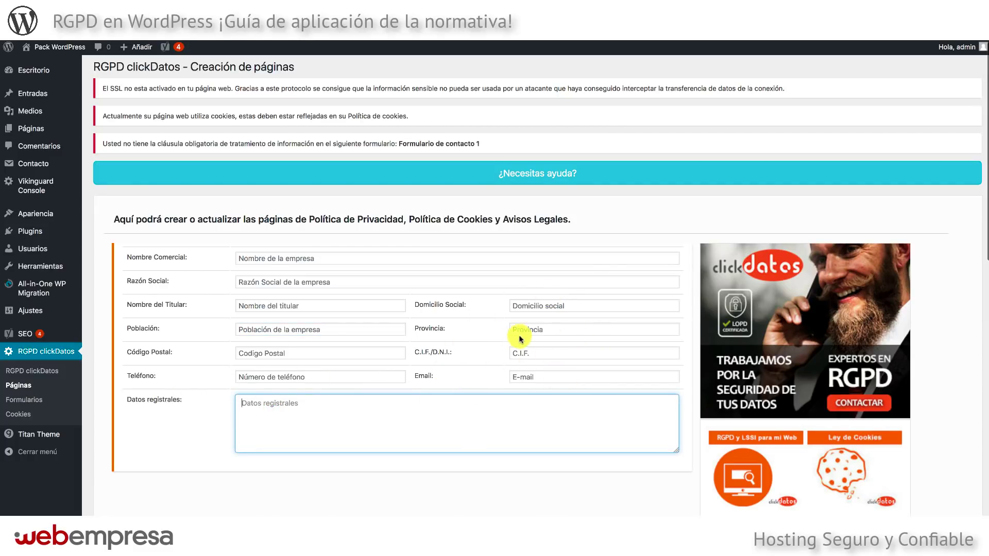
- Try to create the Política de Privacidad, Avisos Legales and Política de Cookies pages with the company data left empty
scroll(420, 331, down, 3)
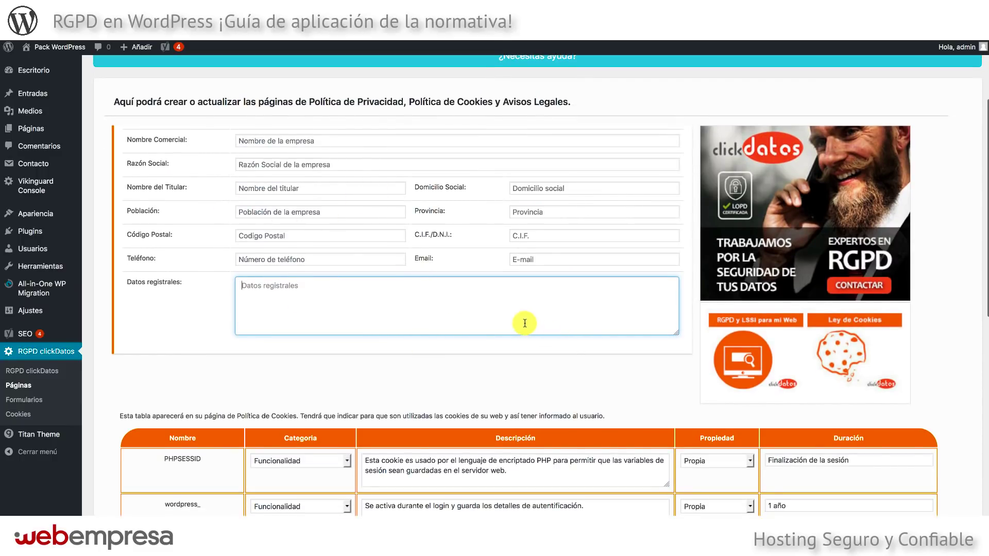
scroll(524, 323, down, 10)
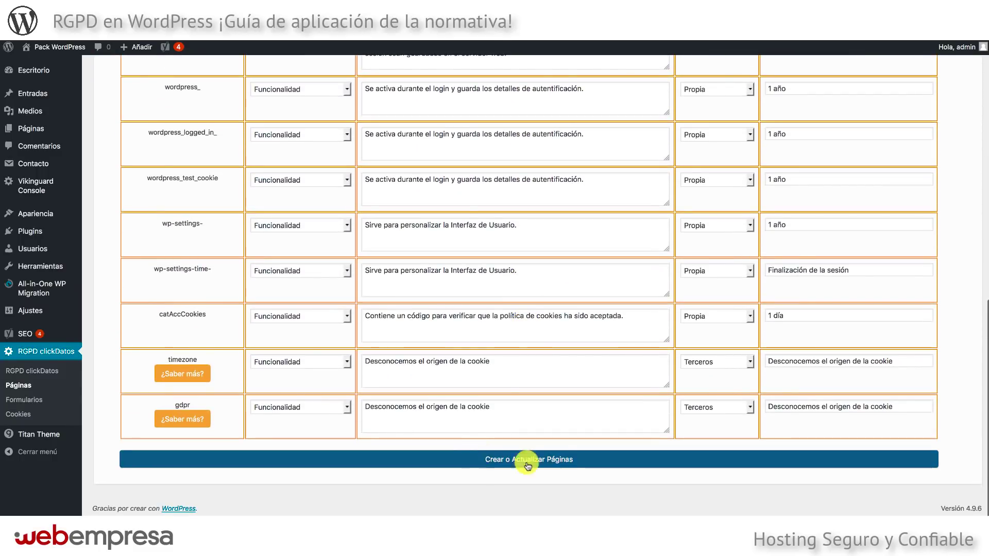
click(555, 464)
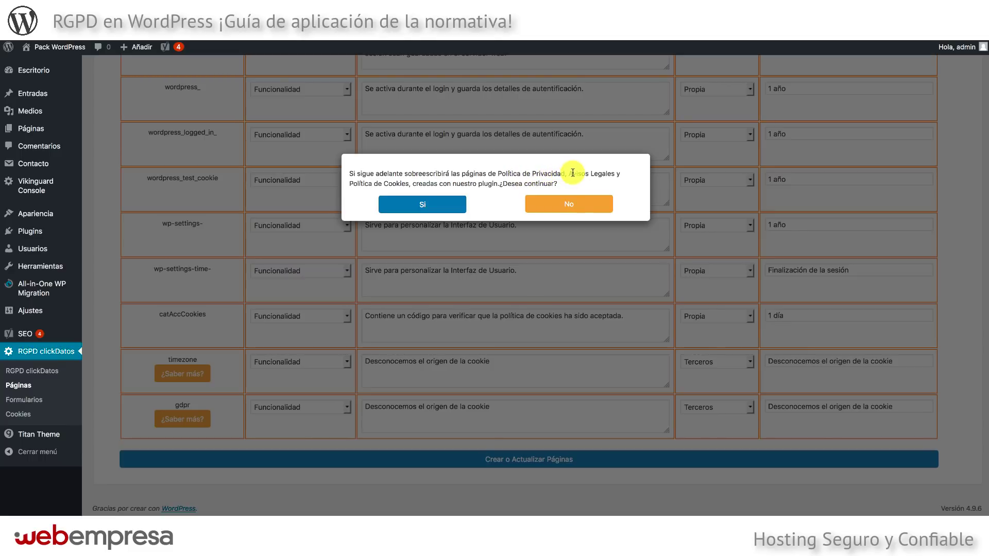
drag(570, 174, 611, 174)
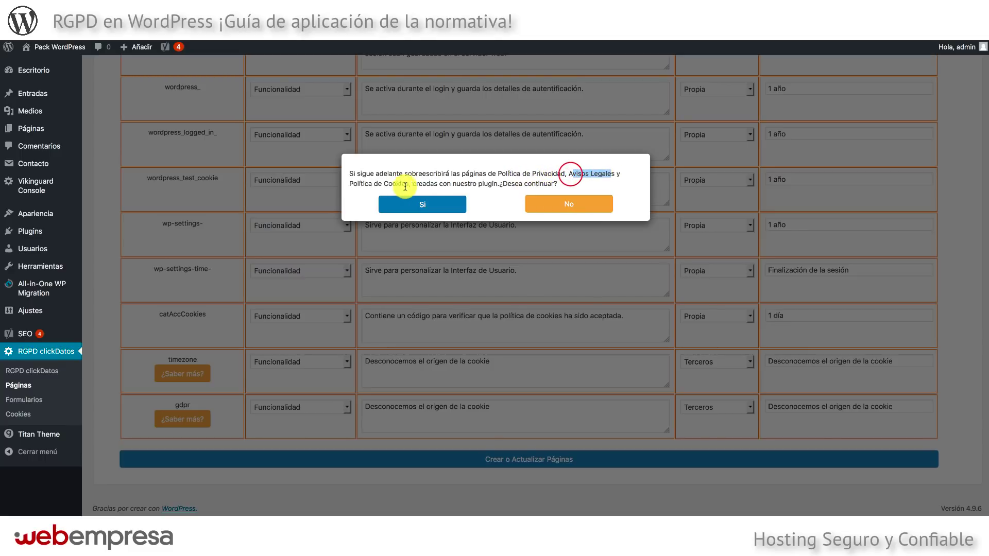
drag(350, 185, 408, 184)
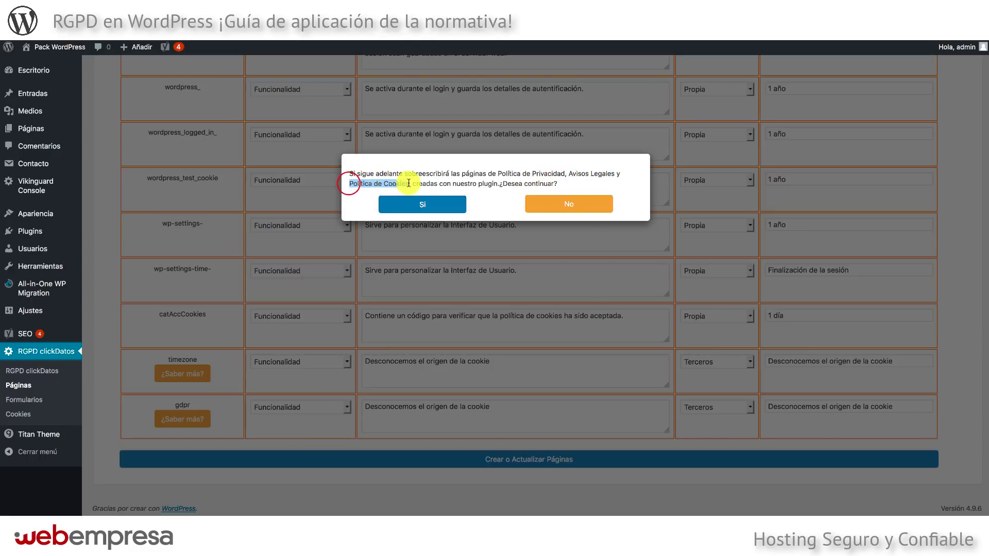
click(437, 204)
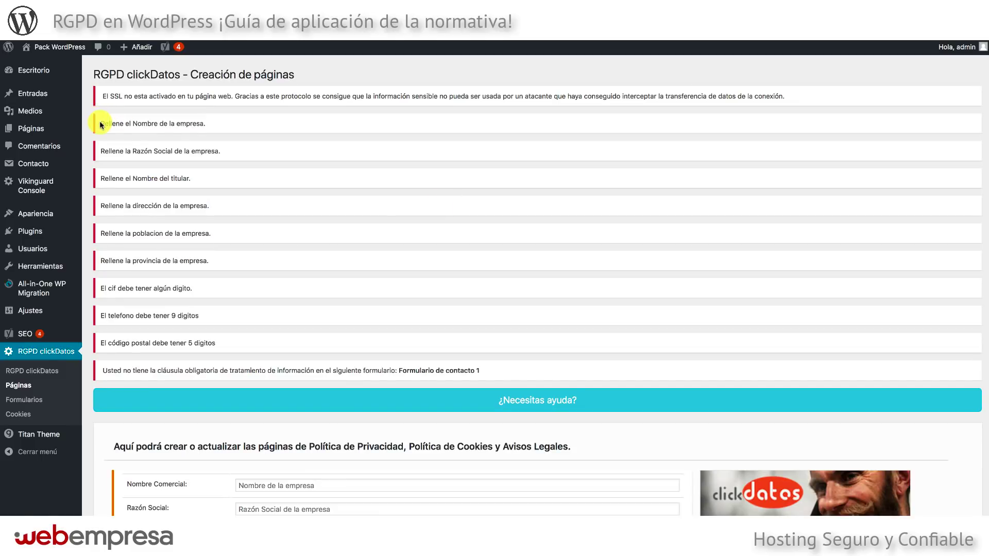
- Fill in the company data: Nombre Comercial "Soporte Webempresa", Razón Social "Soporte", plus the holder, address, tax ID, phone, email and registry details
drag(101, 124, 226, 344)
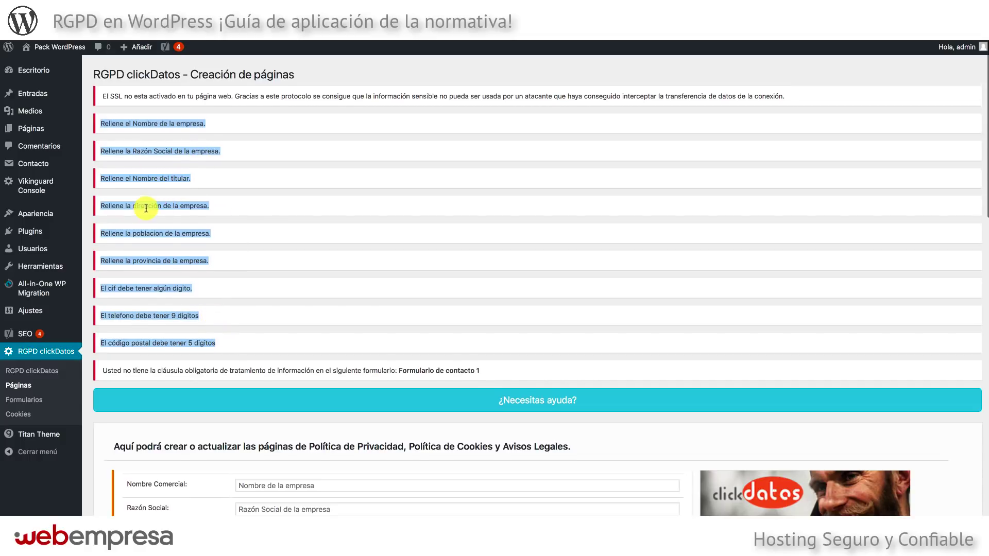
scroll(148, 206, down, 5)
scroll(206, 208, down, 1)
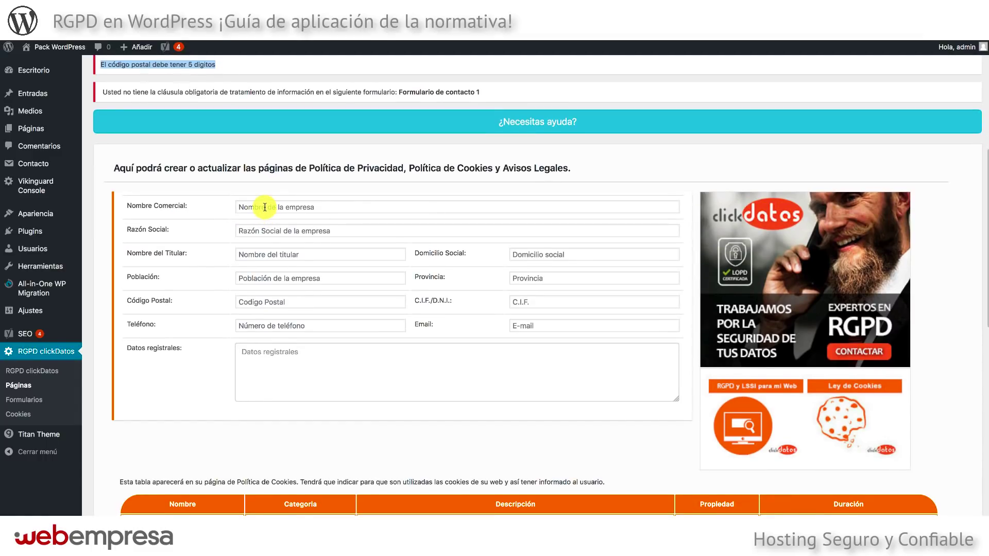
click(265, 207)
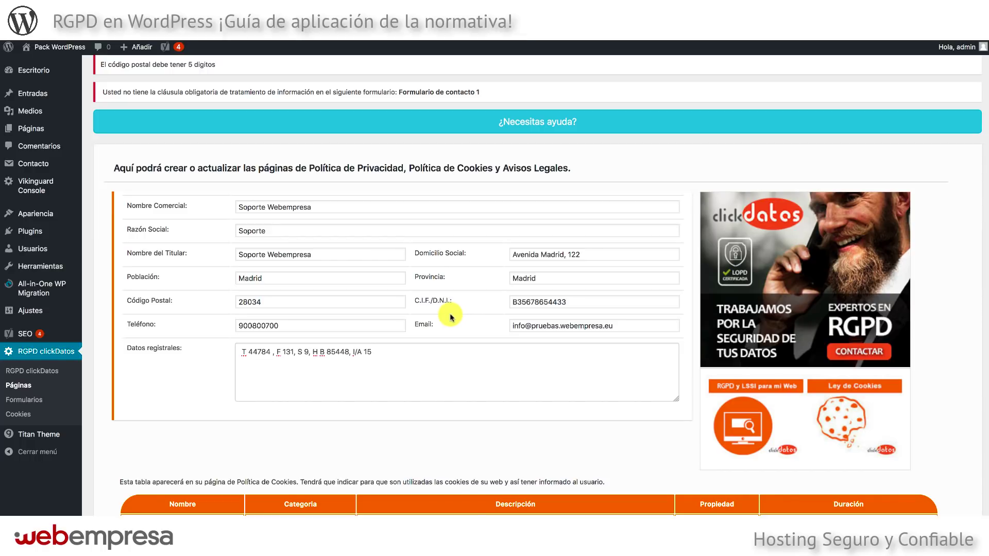
- Generate the Política de Privacidad, Avisos Legales and Política de Cookies pages from the company data and cookie table, accepting the overwrite, and read the resulting notices
scroll(449, 316, down, 15)
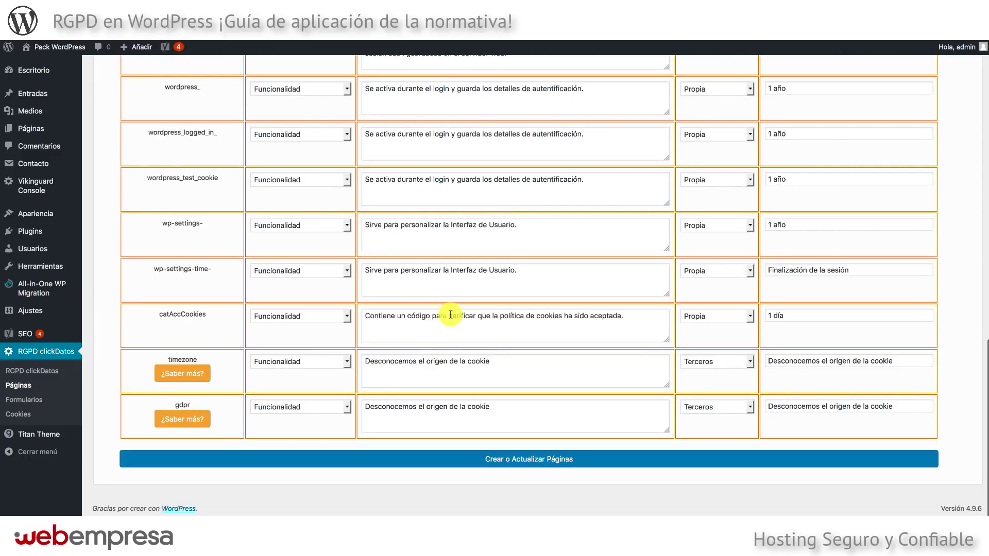
scroll(210, 409, up, 5)
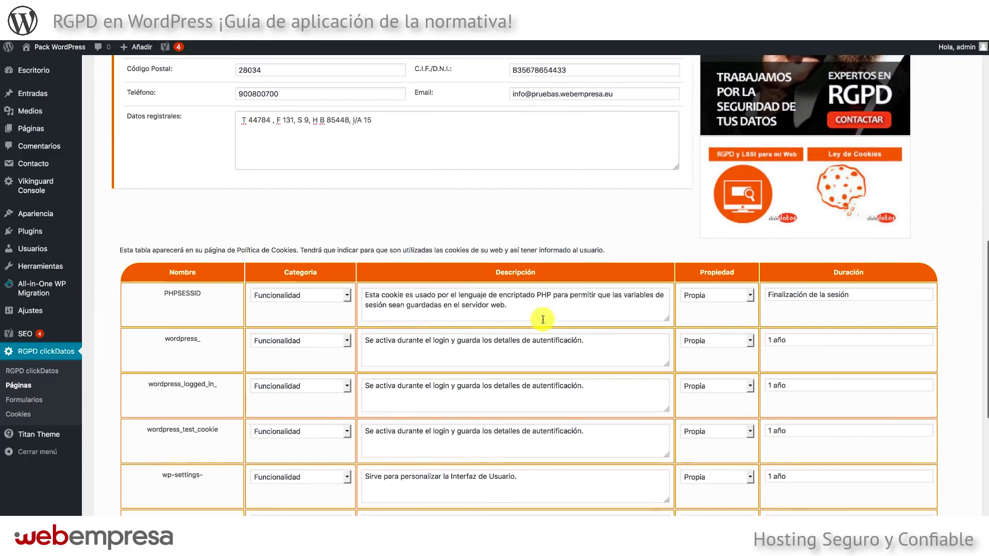
click(332, 296)
click(328, 292)
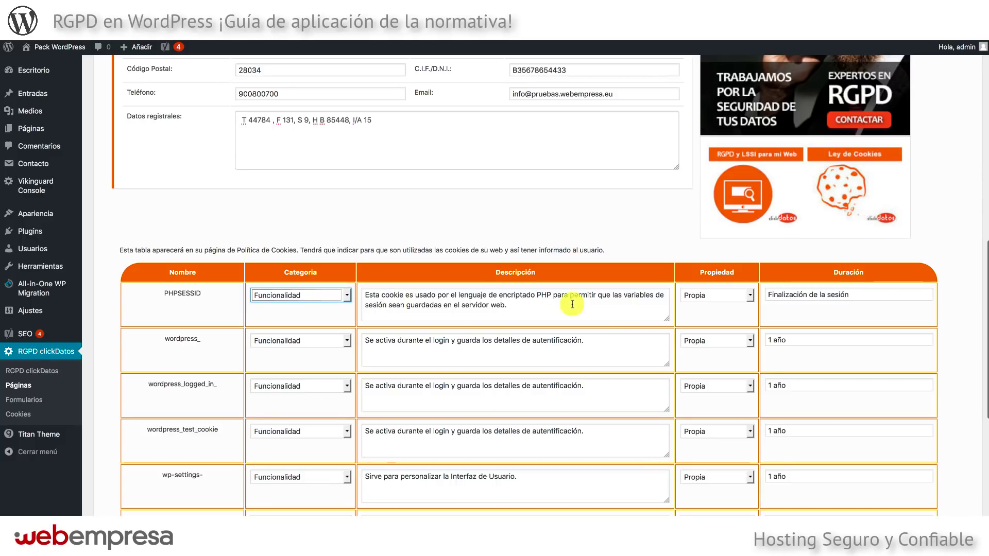
scroll(570, 309, down, 5)
click(526, 459)
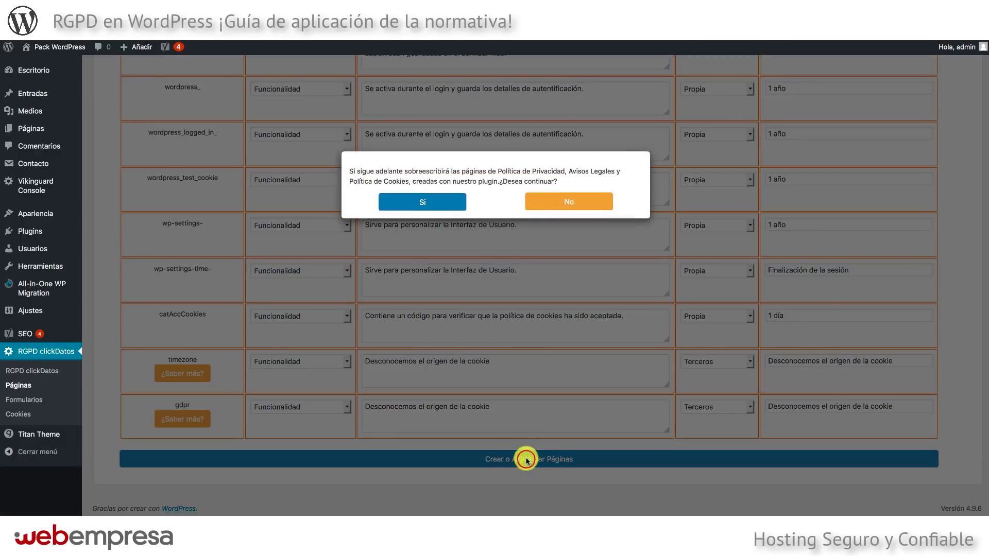
click(425, 204)
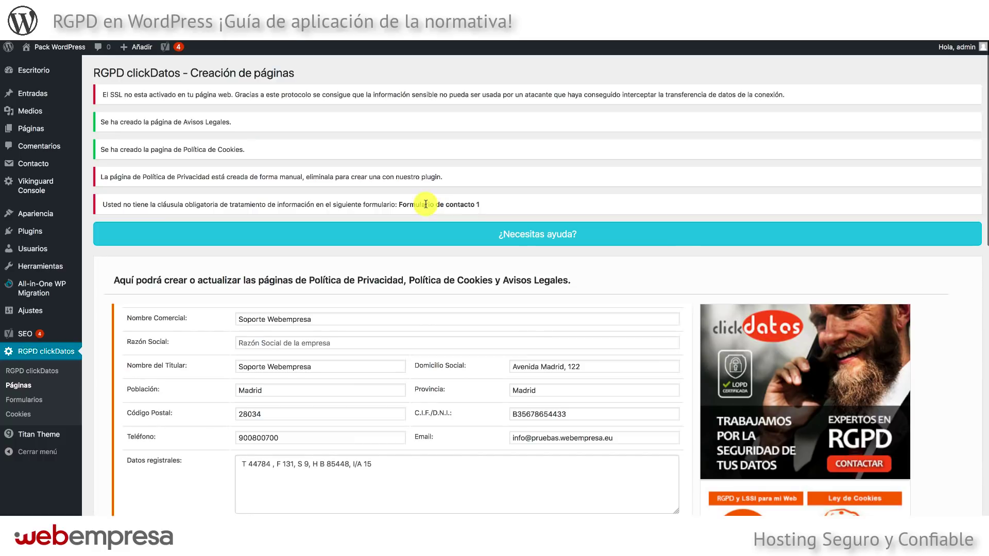
triple_click(101, 123)
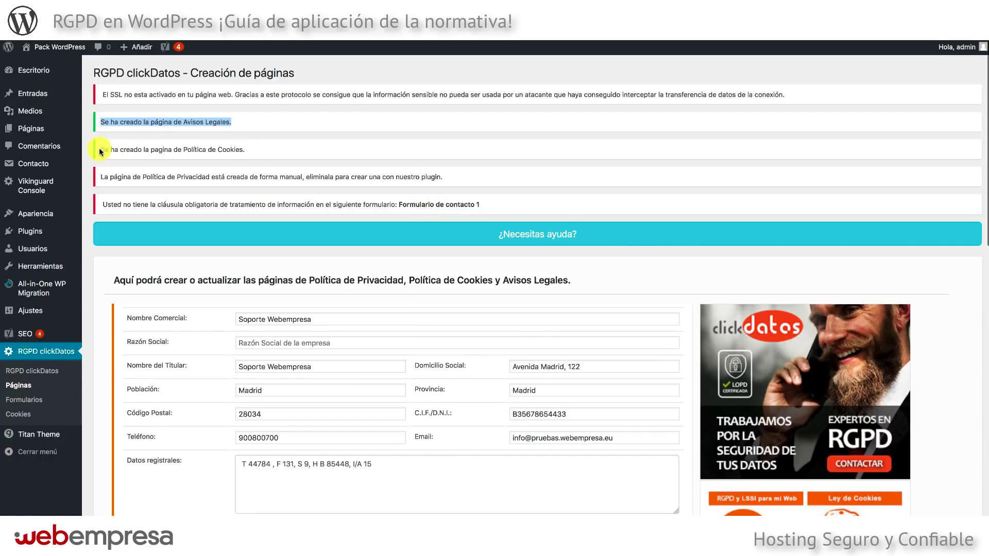
drag(100, 151, 269, 150)
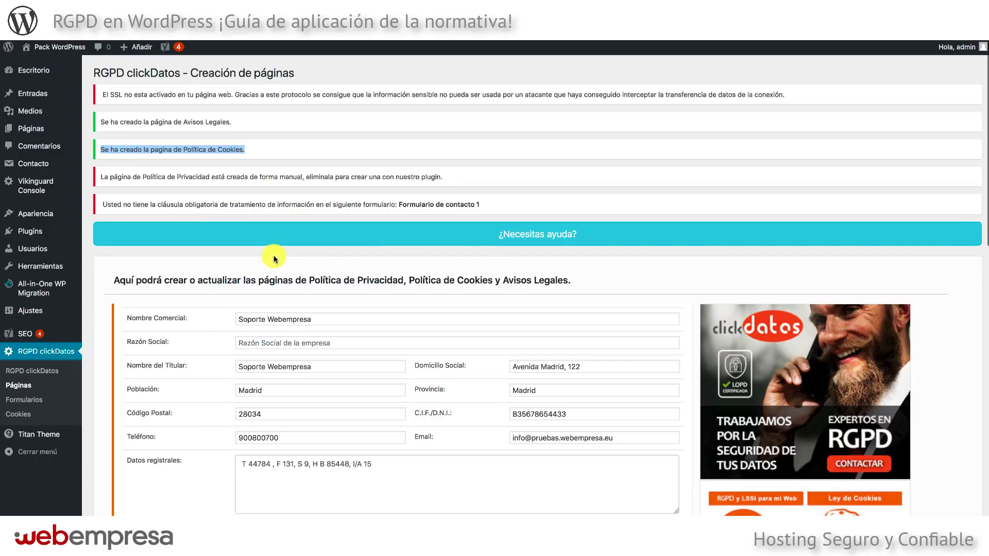
scroll(274, 257, down, 6)
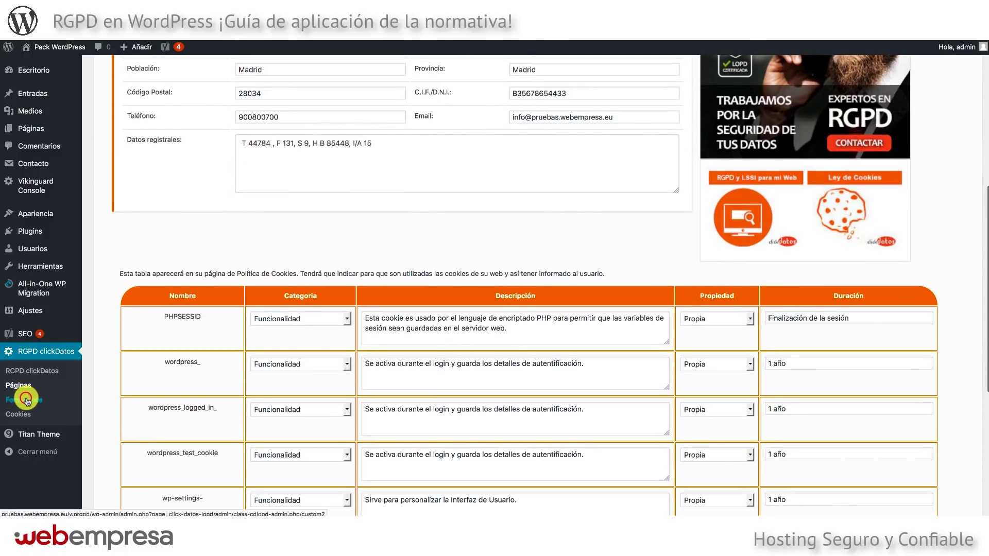
- Enable the "tratamiento de la información" clause for Formulario de contacto 1 and write the clauses to the form
click(26, 400)
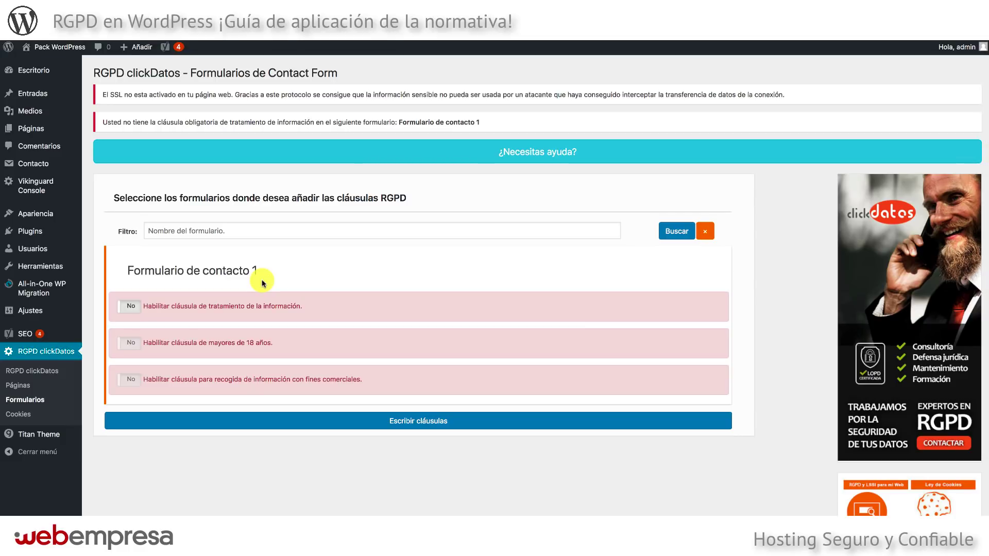
click(128, 309)
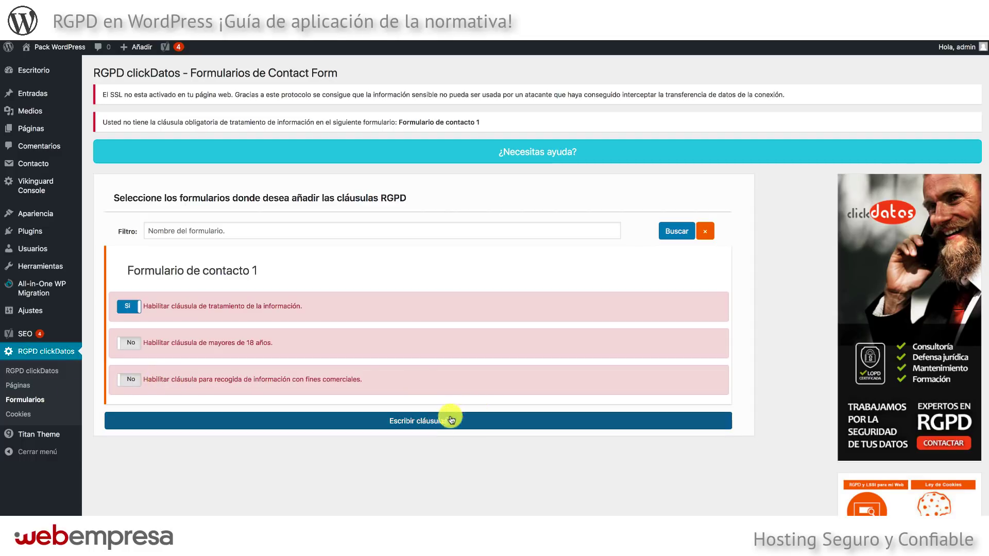
click(418, 423)
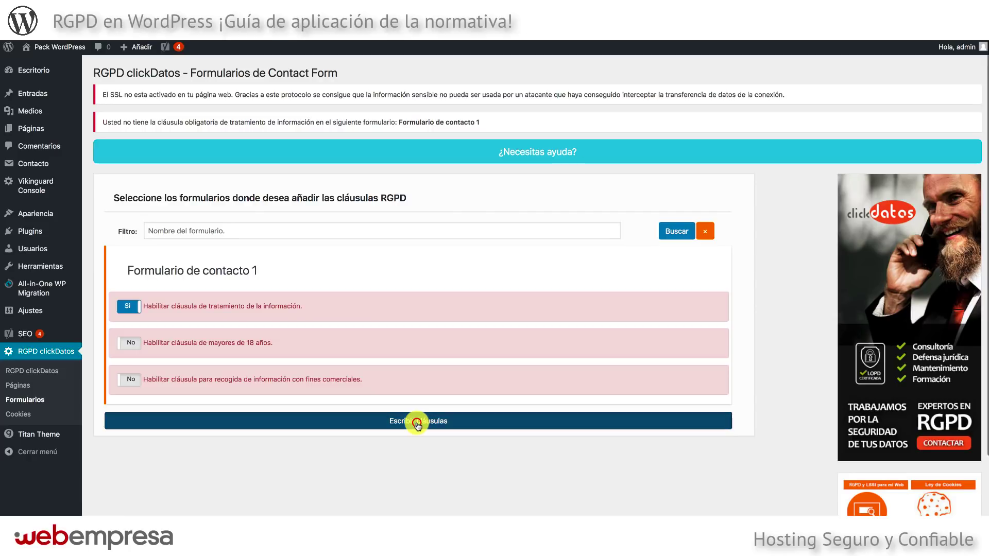
drag(101, 122, 273, 122)
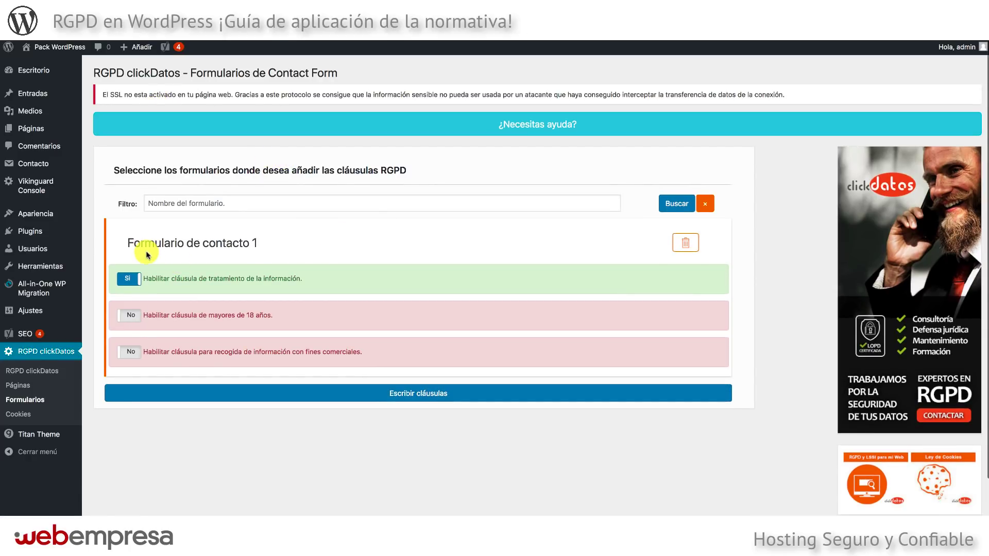
drag(131, 241, 280, 243)
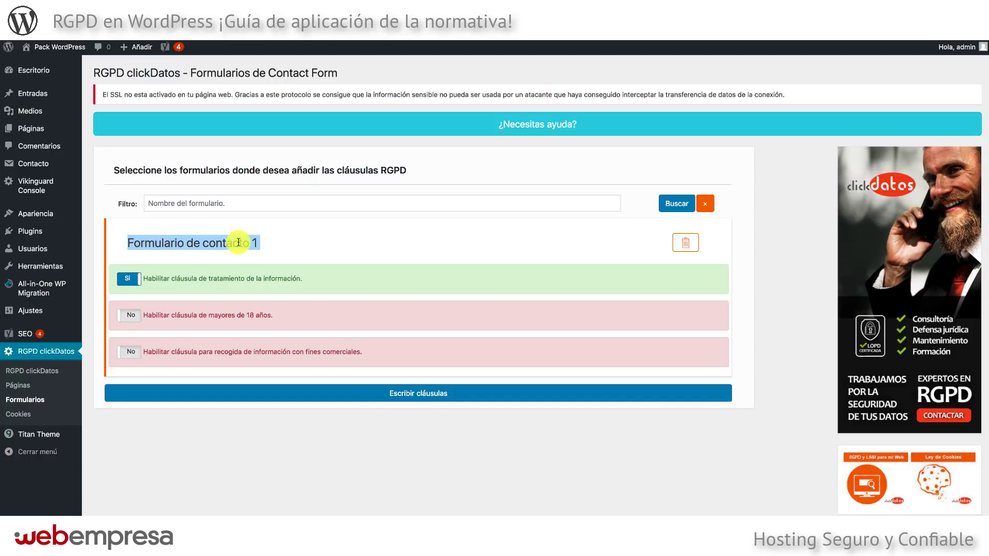
click(307, 240)
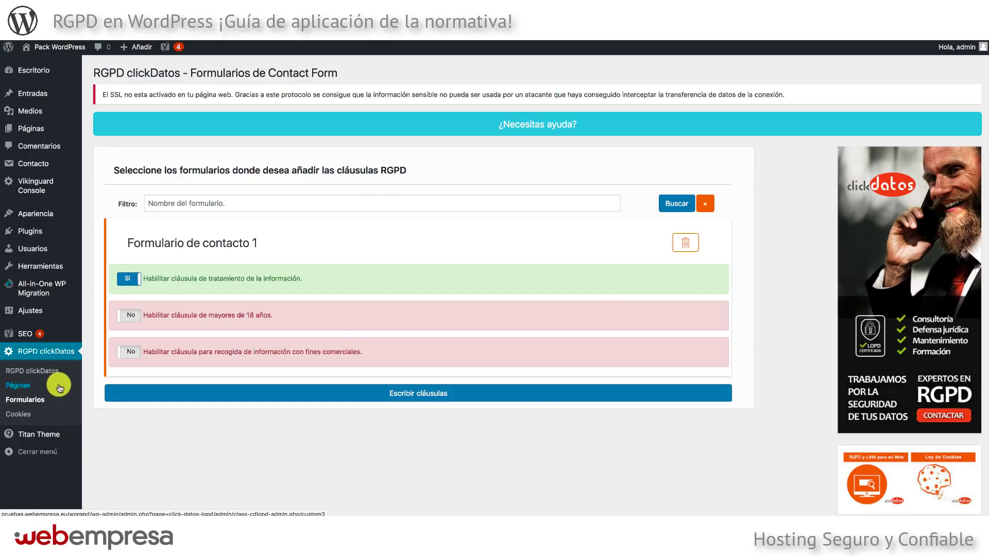
- Open the plugin's cookie banner settings and set the position to Inferior and the main text colour to white
click(18, 416)
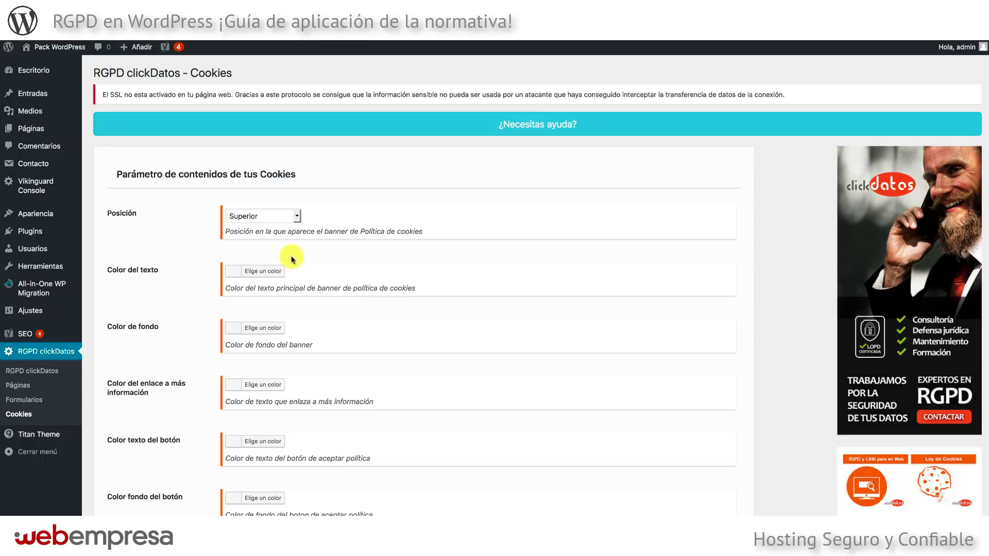
click(249, 215)
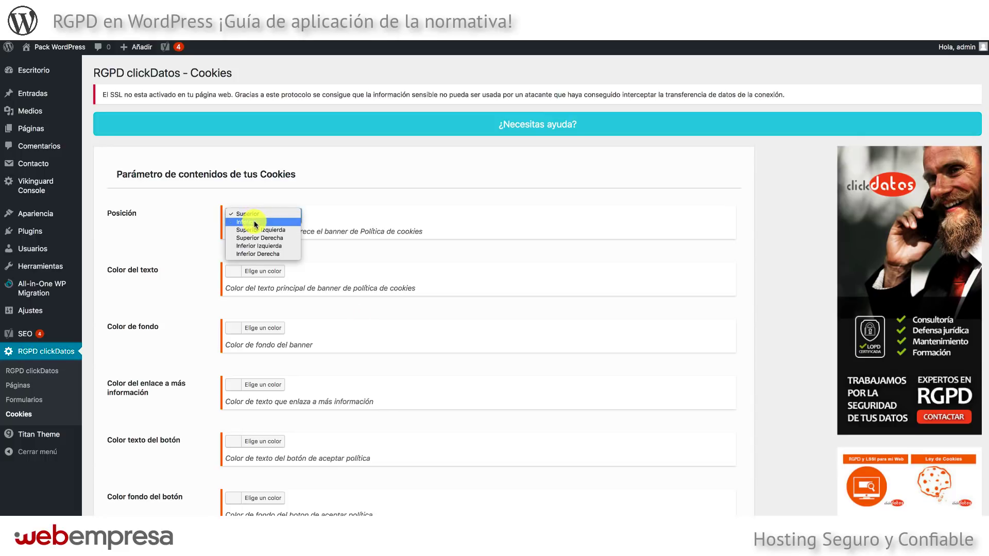
click(255, 222)
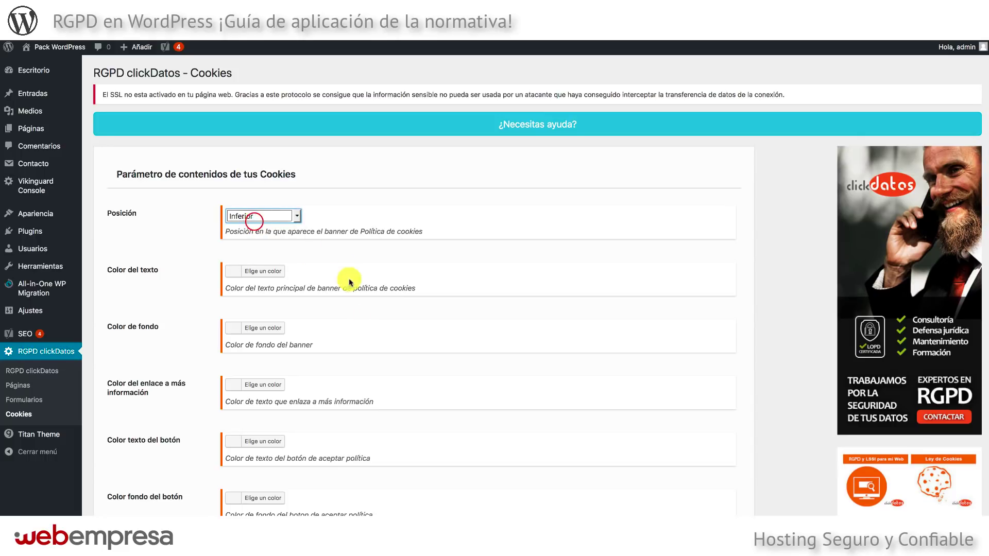
click(254, 273)
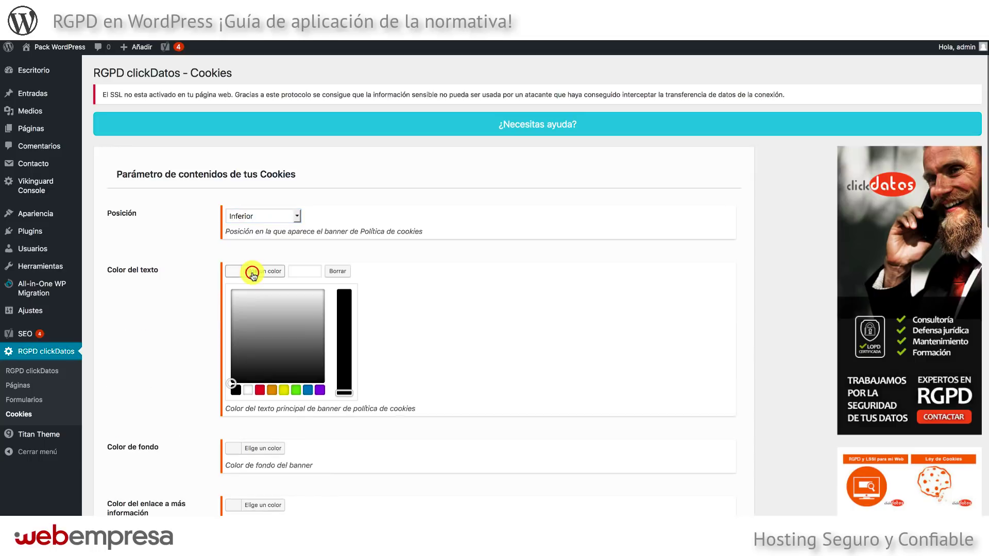
click(247, 390)
click(400, 359)
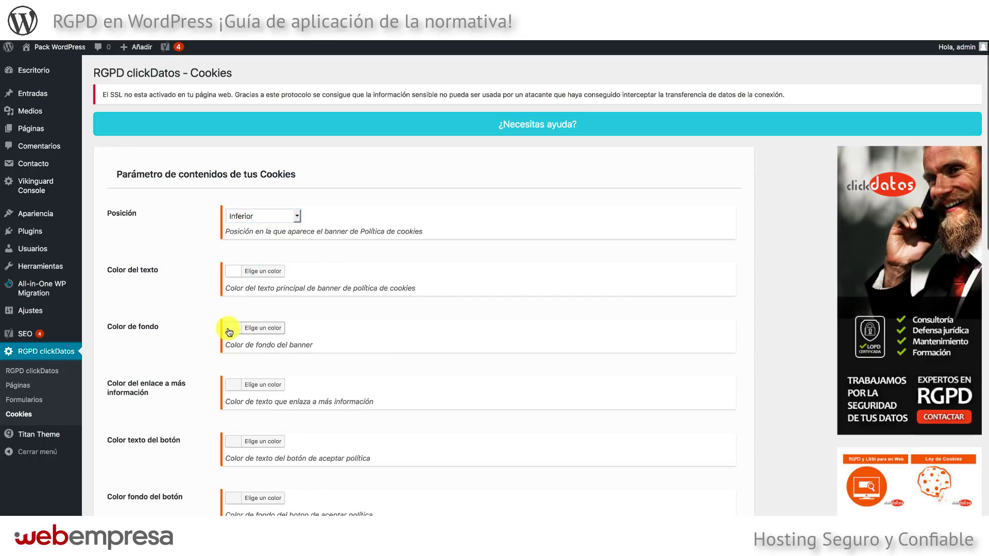
- Set the cookie banner's background colour to blue and its more-information link colour to black
click(229, 330)
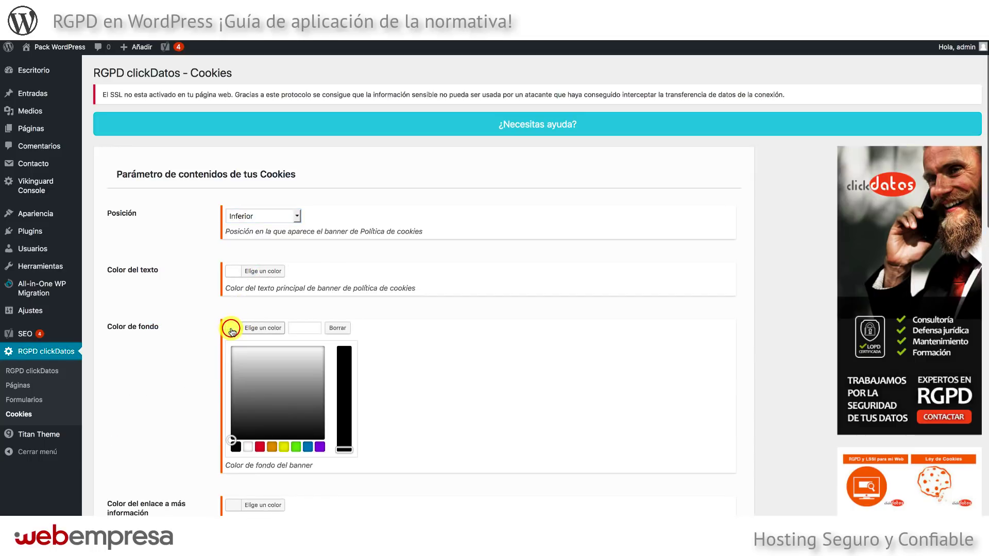
click(308, 447)
click(232, 397)
scroll(237, 393, down, 3)
- Give the cookie banner's accept button black text on a red background and enable showing the button
click(230, 268)
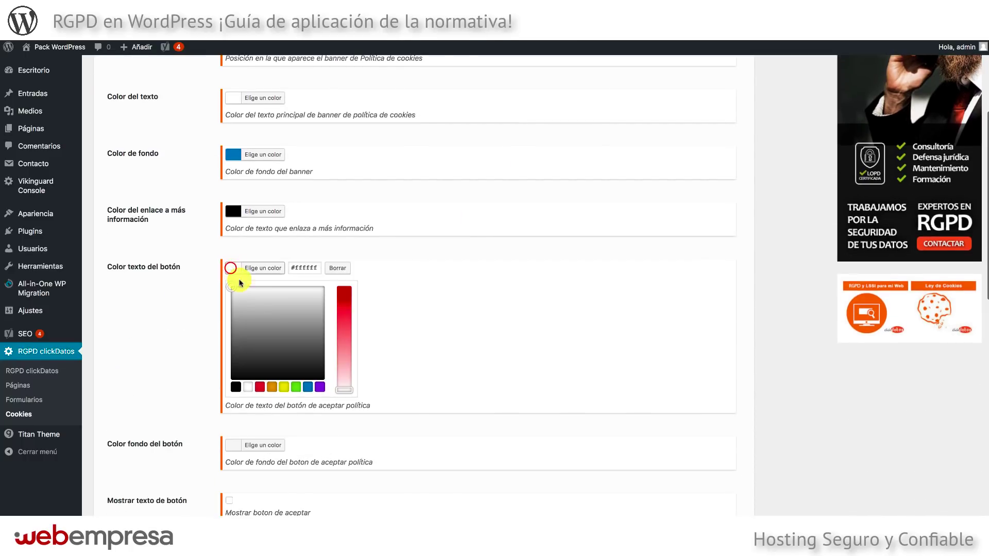
click(235, 387)
click(167, 340)
scroll(231, 176, down, 3)
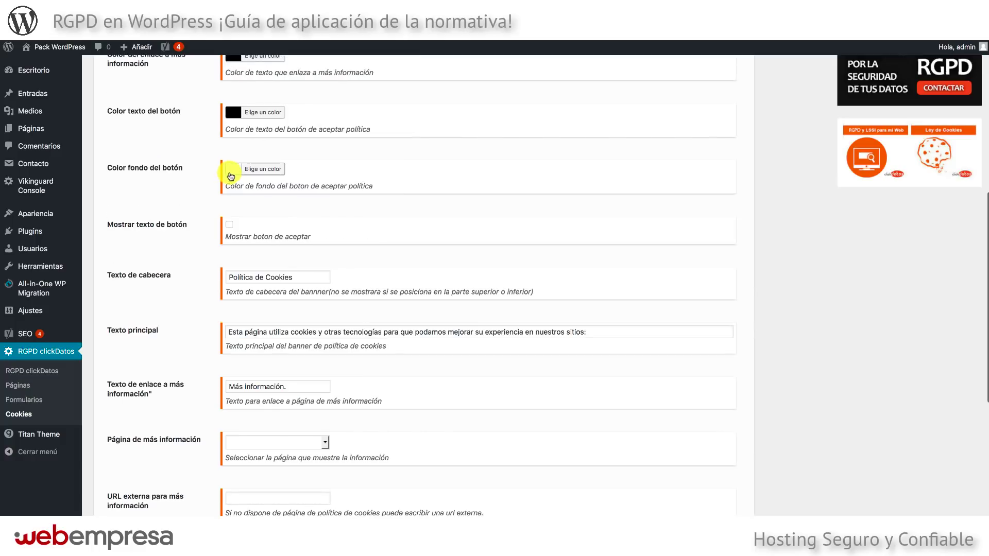
click(233, 174)
click(260, 284)
click(232, 229)
click(229, 224)
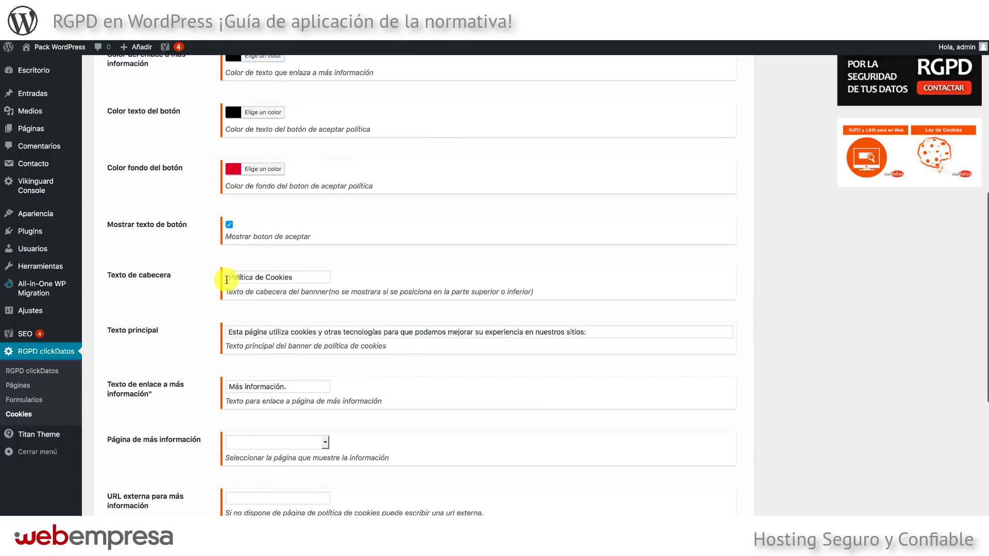
- Reword the end of the banner's main text to "mejorar tu experiencia en nuestro sitio web."
scroll(242, 280, down, 2)
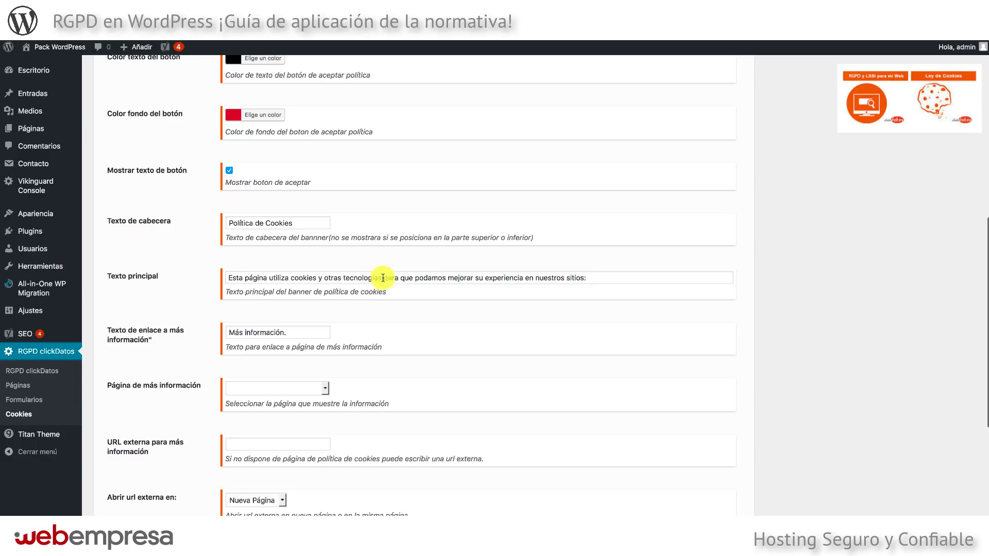
double_click(479, 278)
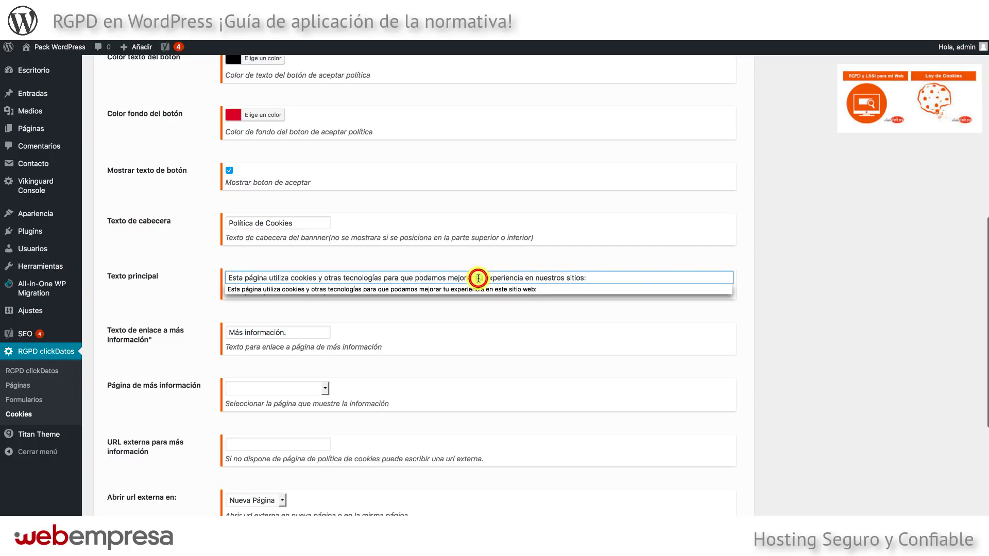
text(tu)
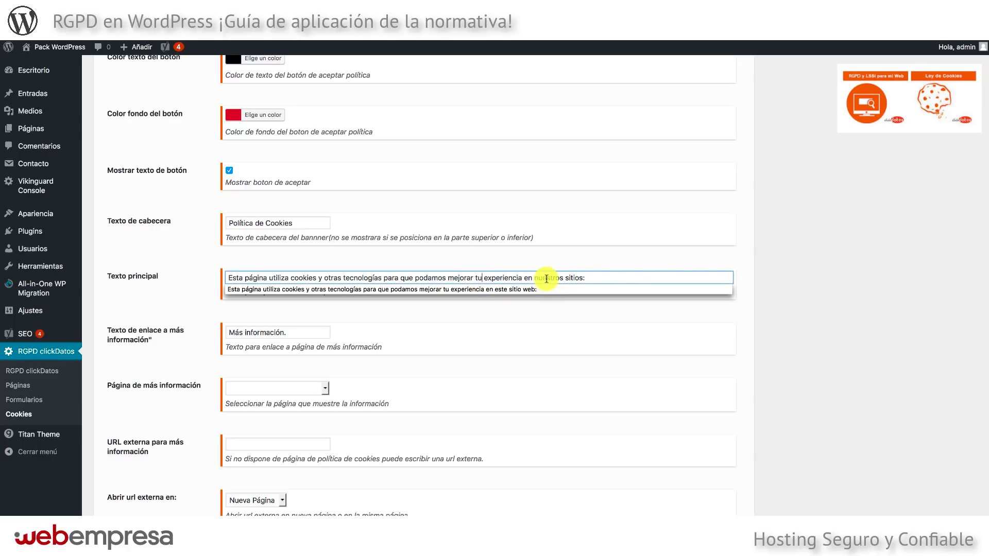
drag(560, 277, 605, 277)
text(si)
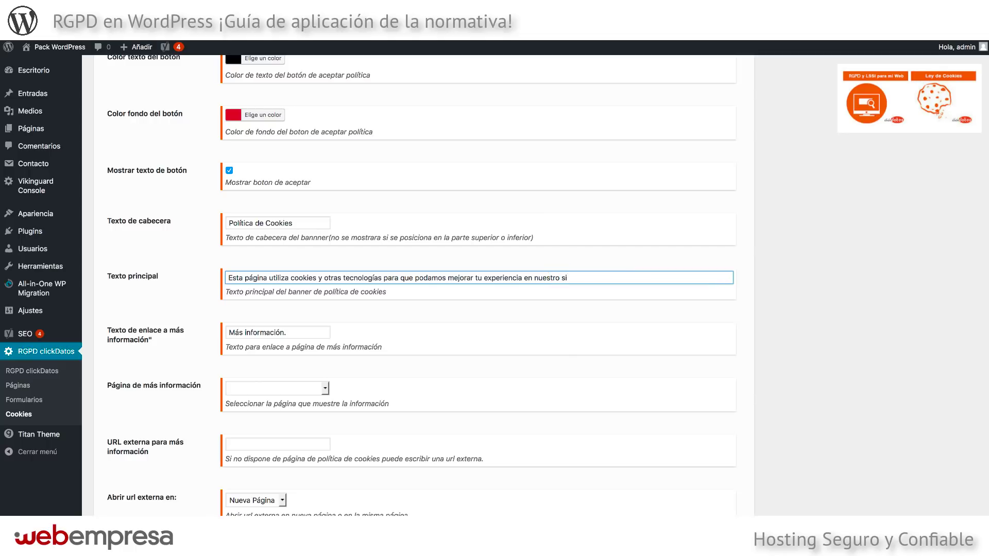
text(tio web.)
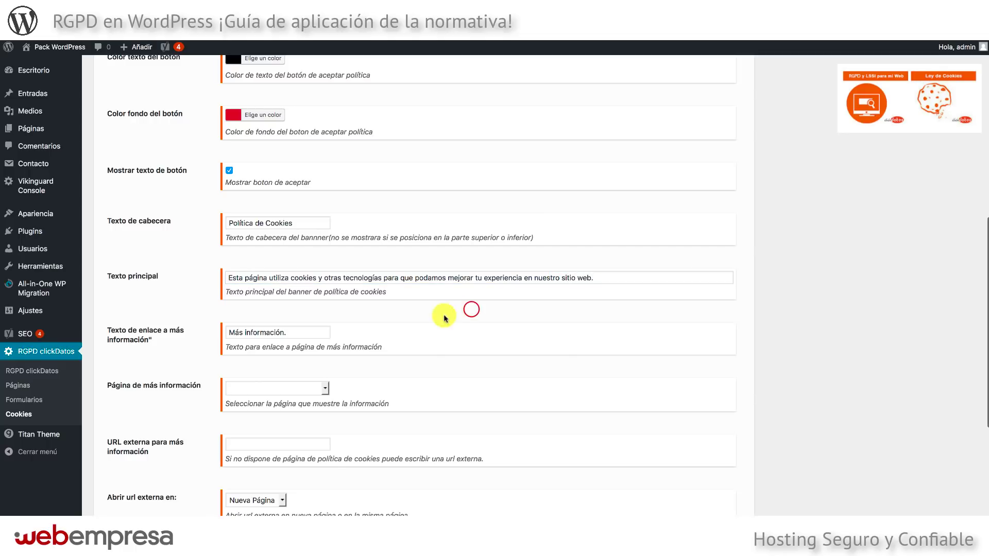
- Choose Política de Cookies as the more-information page, keep external URLs opening in Nueva Página, and save the cookie banner settings
click(305, 331)
scroll(304, 330, down, 1)
click(247, 283)
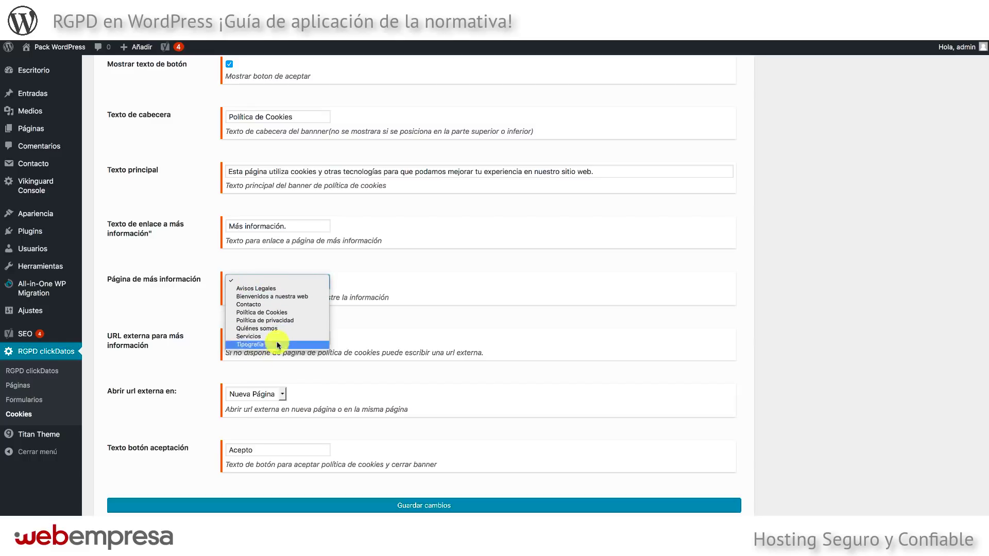
click(276, 314)
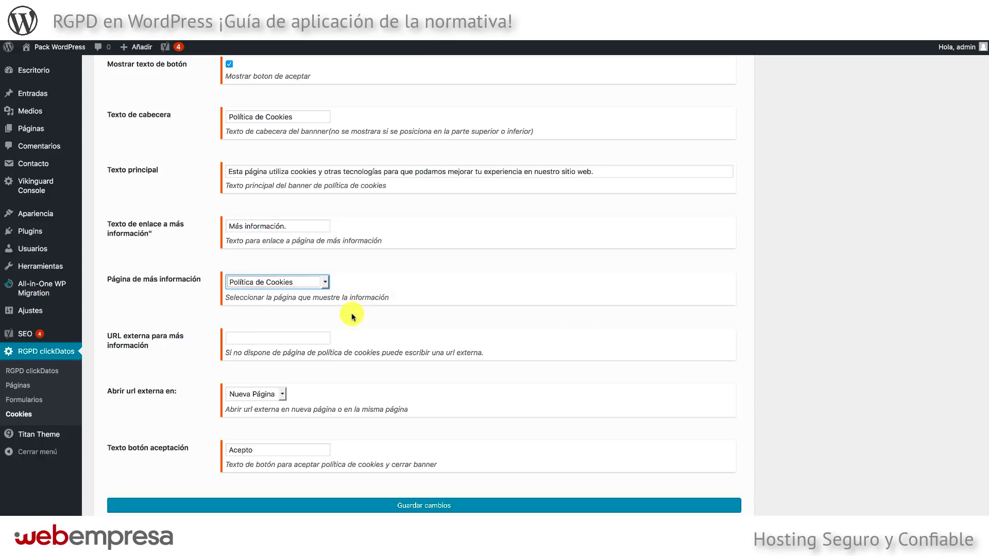
scroll(161, 274, down, 2)
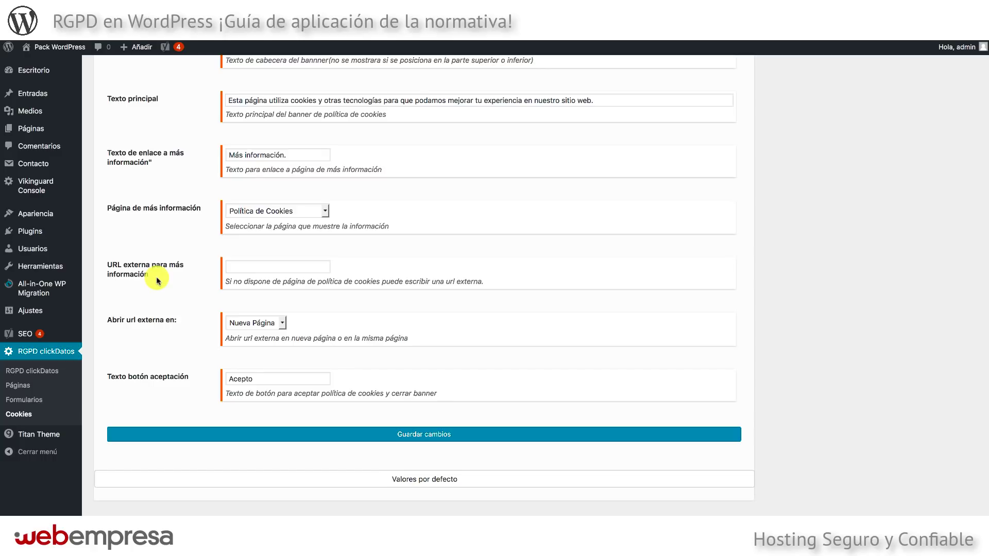
scroll(196, 225, down, 1)
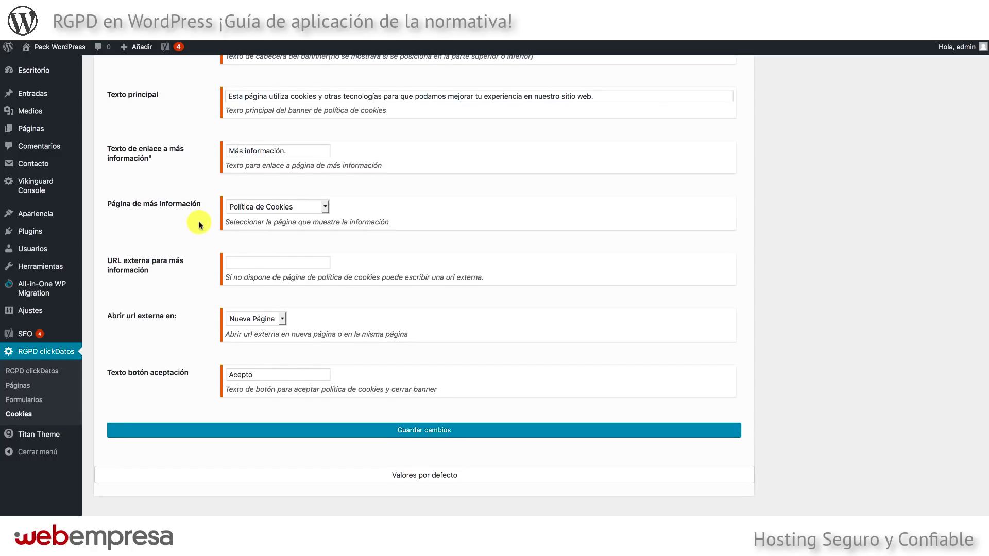
scroll(256, 323, up, 1)
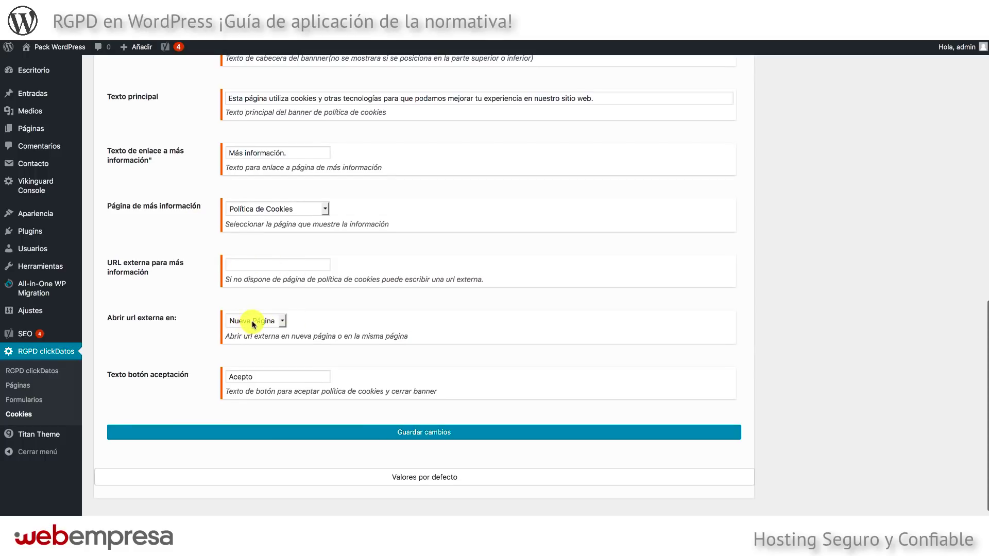
click(252, 323)
click(339, 317)
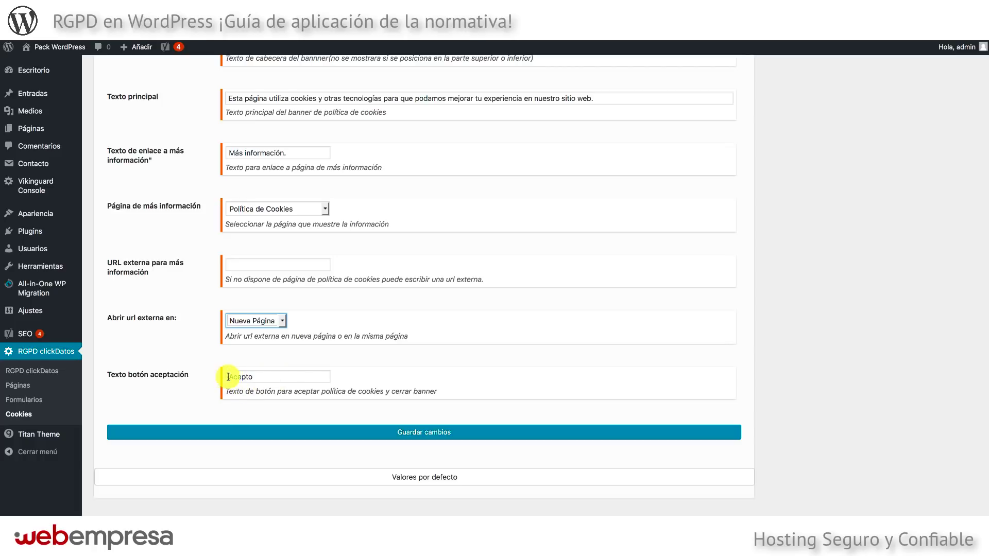
click(425, 432)
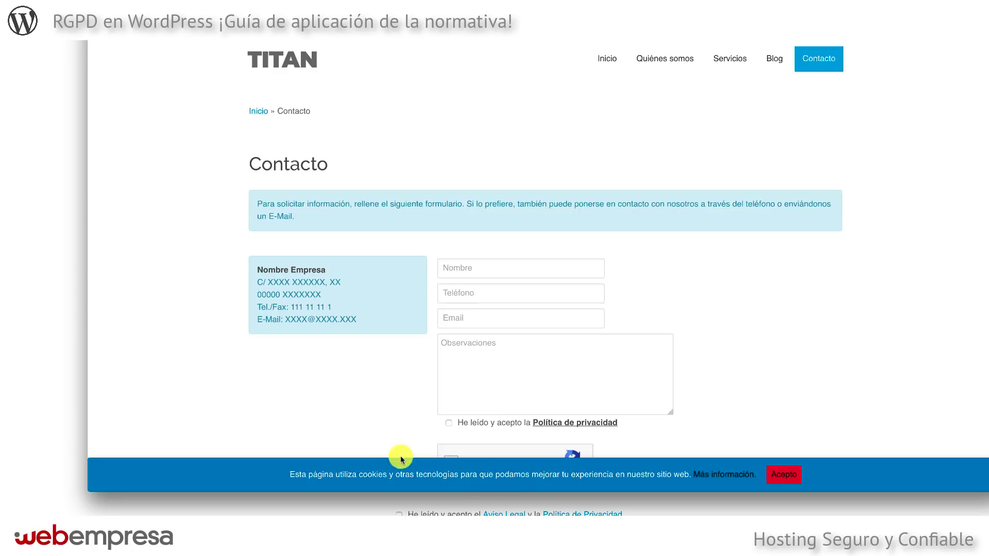
- Review the cookie banner on the public Contacto page and accept the cookies
scroll(372, 404, down, 5)
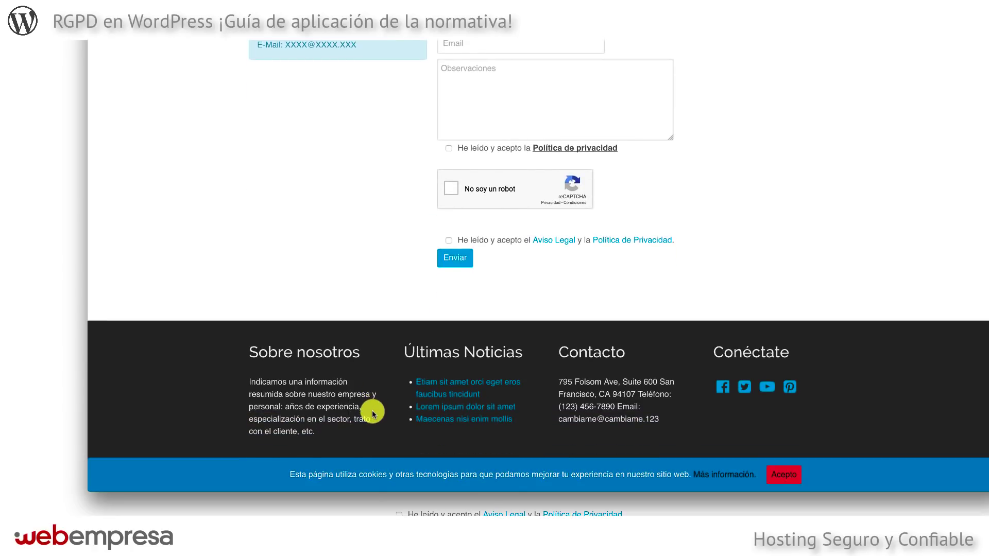
scroll(372, 412, up, 2)
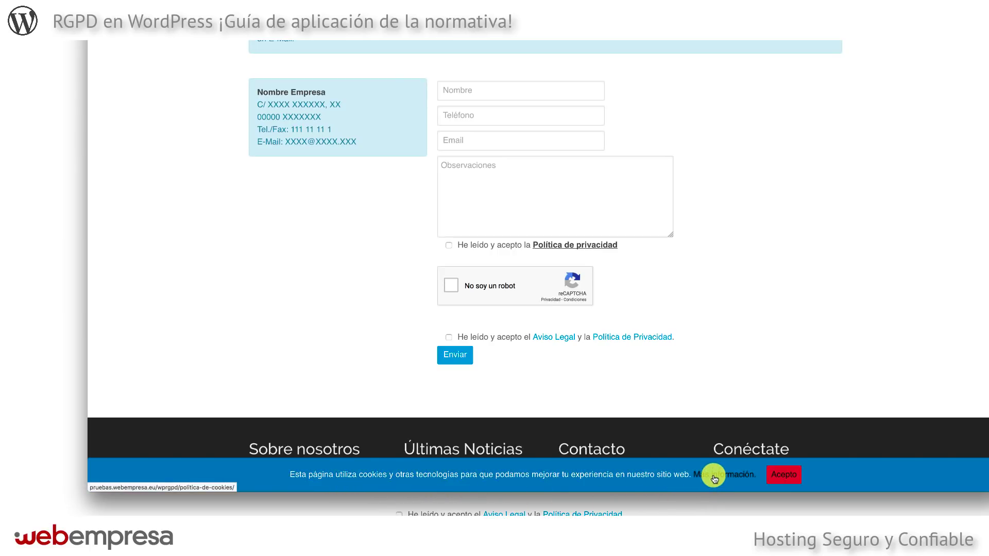
click(790, 476)
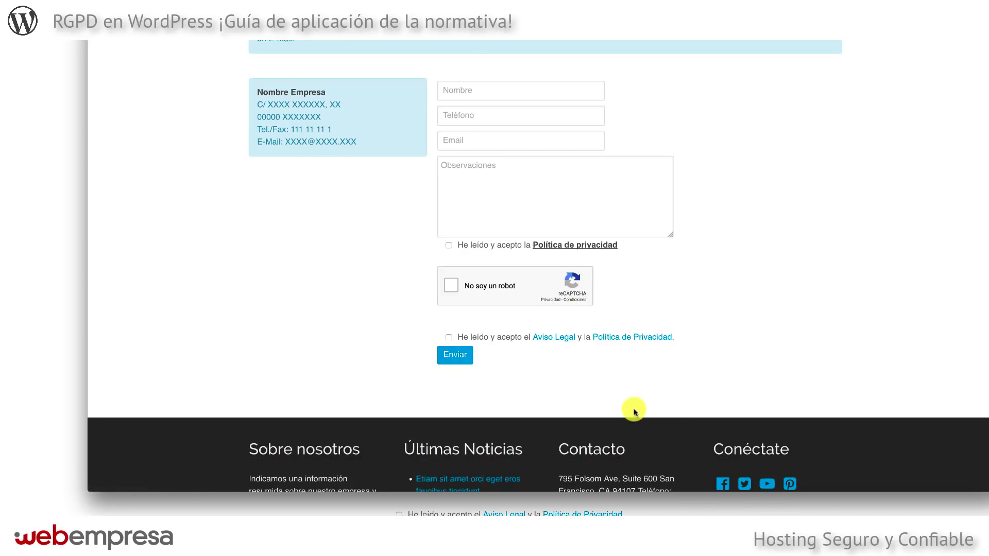
- Browse the Quiénes somos and Inicio pages to check whether the cookie banner still appears
scroll(635, 409, up, 5)
click(665, 59)
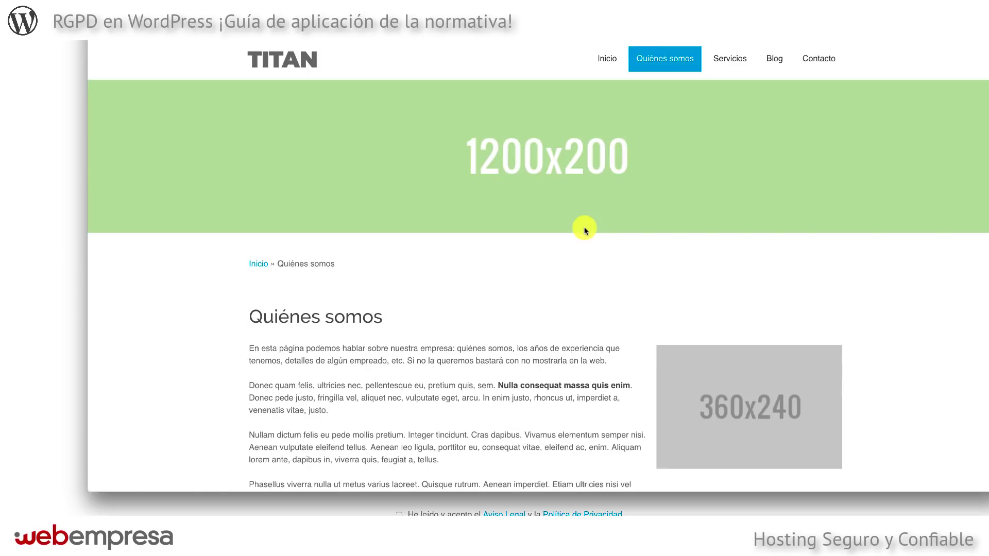
scroll(584, 230, down, 7)
scroll(584, 230, up, 7)
scroll(584, 230, down, 1)
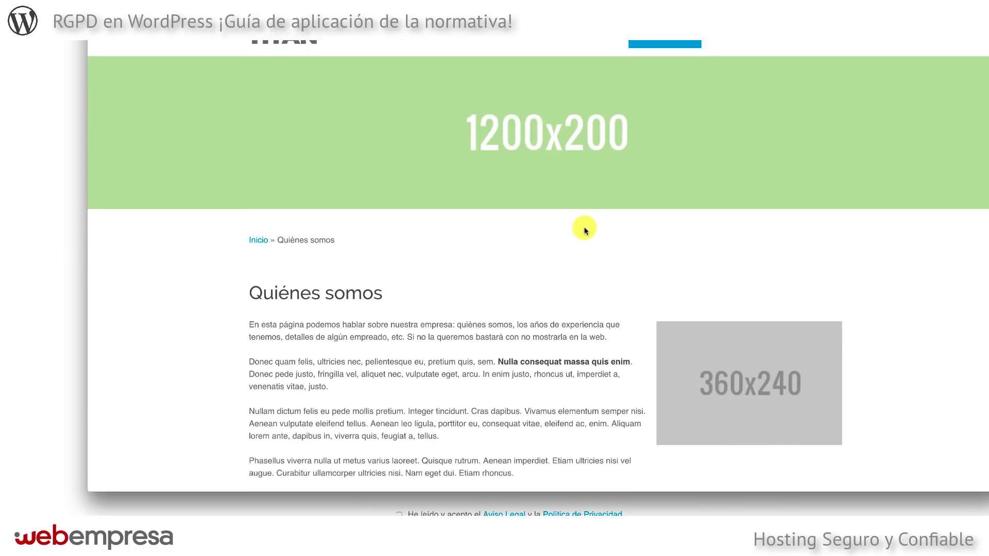
scroll(580, 227, up, 1)
click(603, 55)
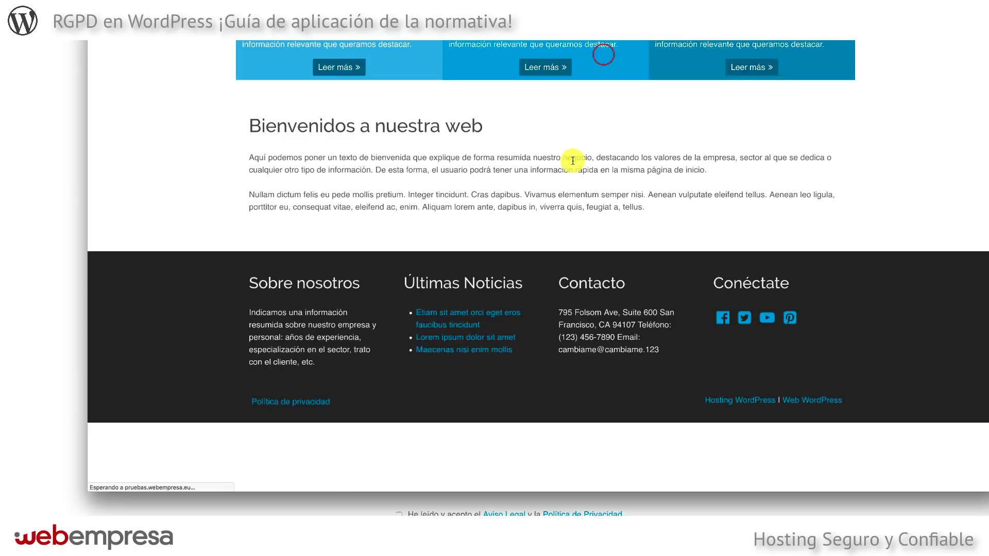
scroll(570, 165, down, 5)
scroll(569, 172, up, 5)
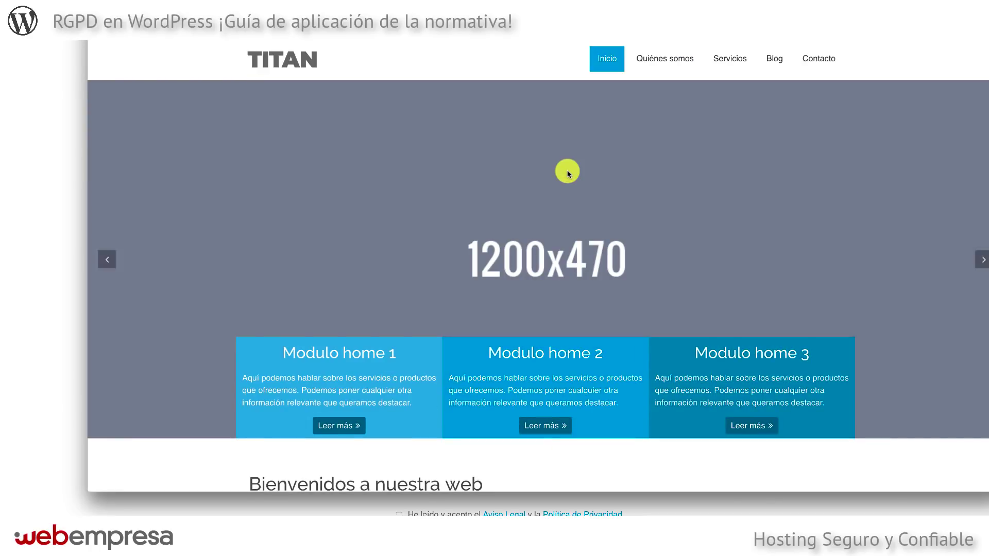
scroll(671, 225, down, 5)
scroll(672, 225, up, 5)
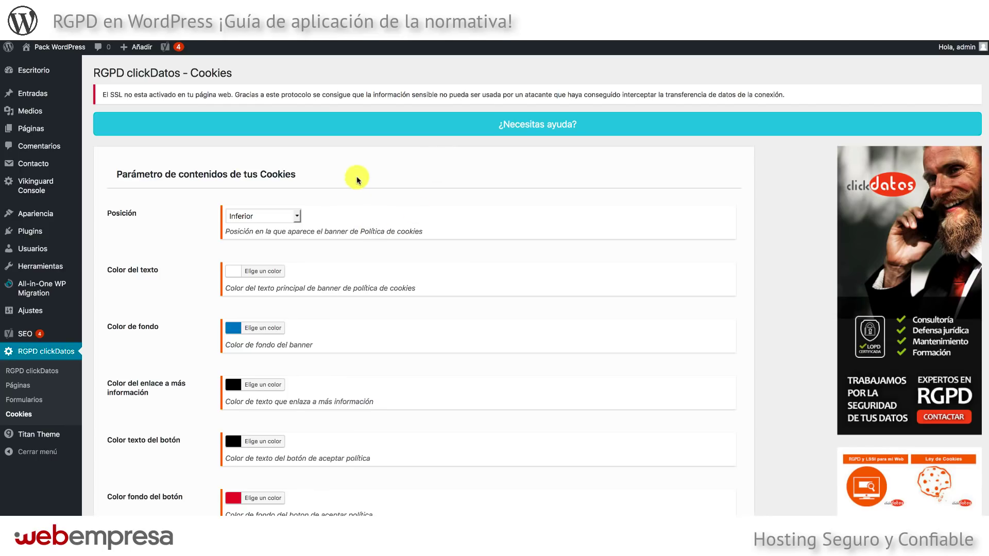
- Examine the acceptance clauses shown in the Contacto page's form
click(359, 175)
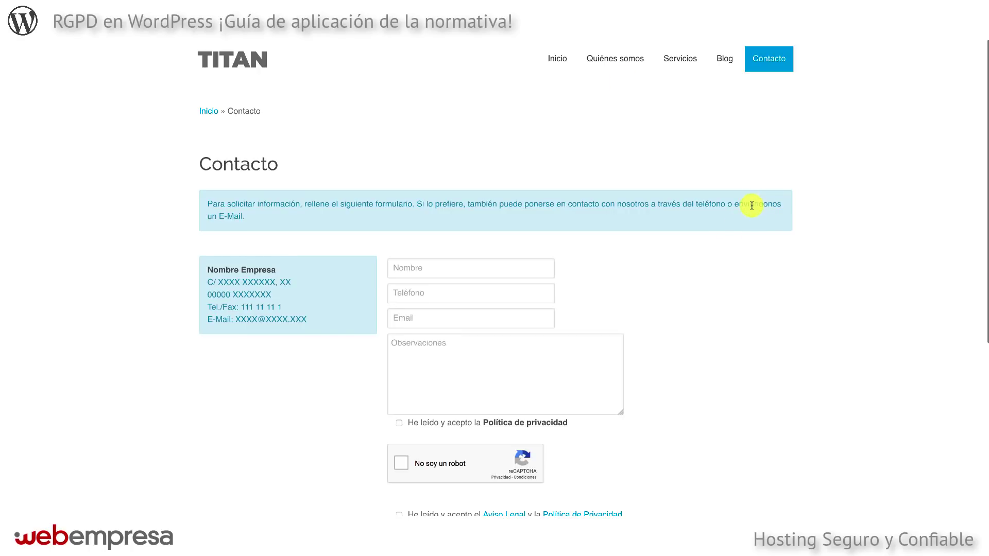
scroll(750, 205, down, 5)
scroll(749, 206, up, 4)
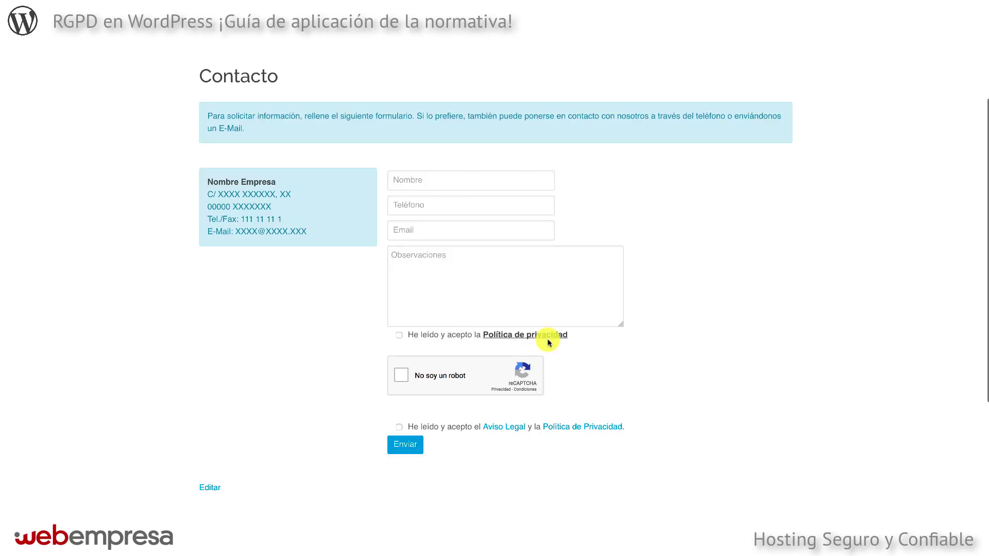
scroll(548, 342, up, 1)
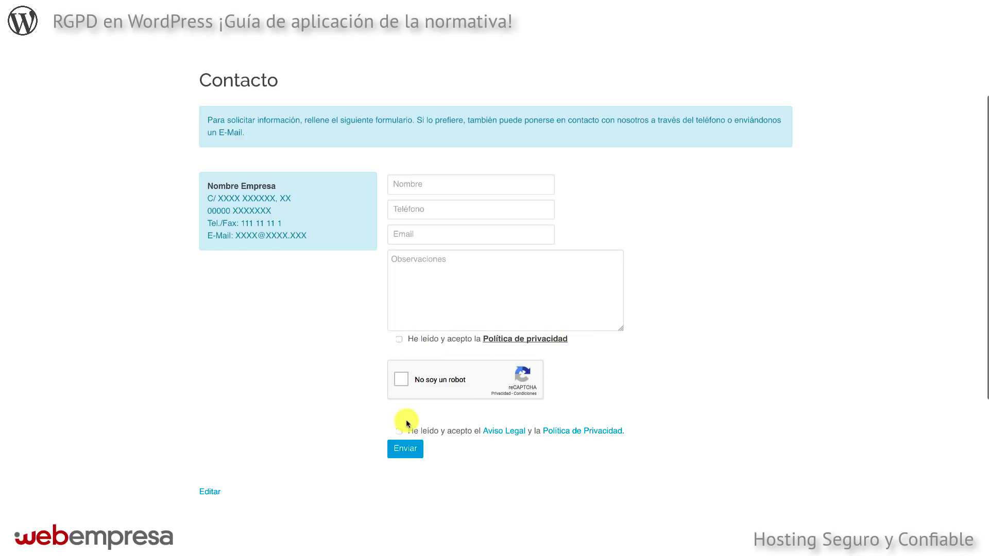
- Open Formulario de contacto 1 for editing and delete its acceptance-185 line that links only to the Política de privacidad
click(515, 20)
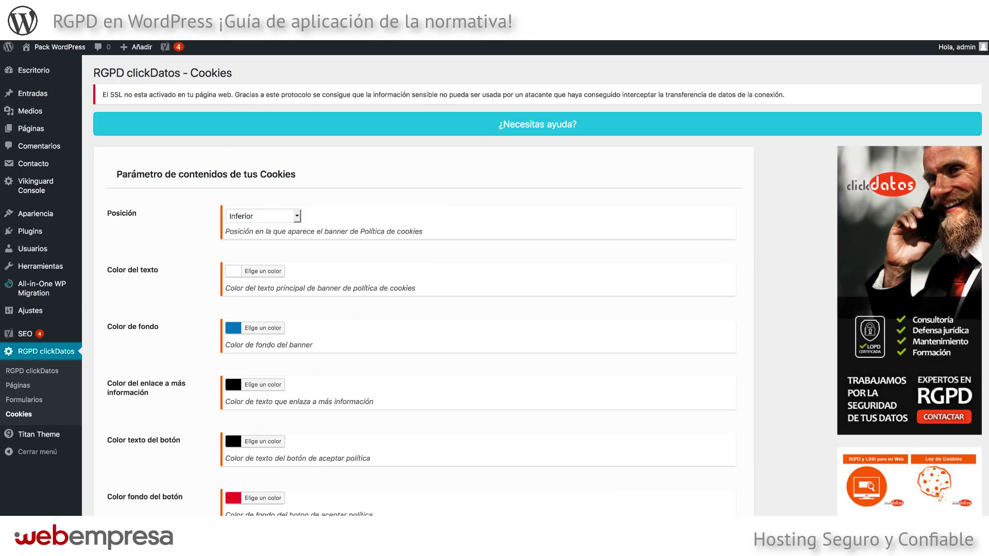
mouse_move(36, 163)
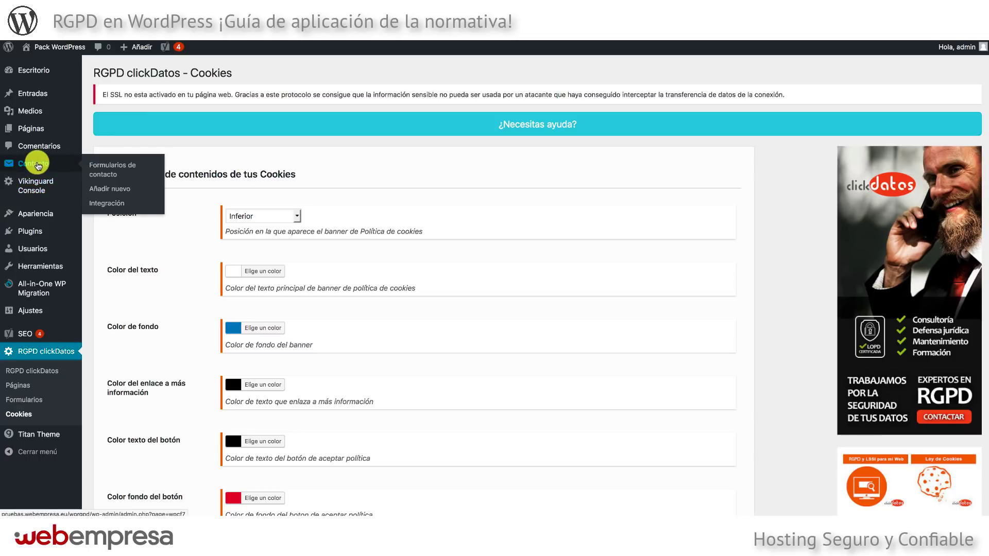
click(113, 175)
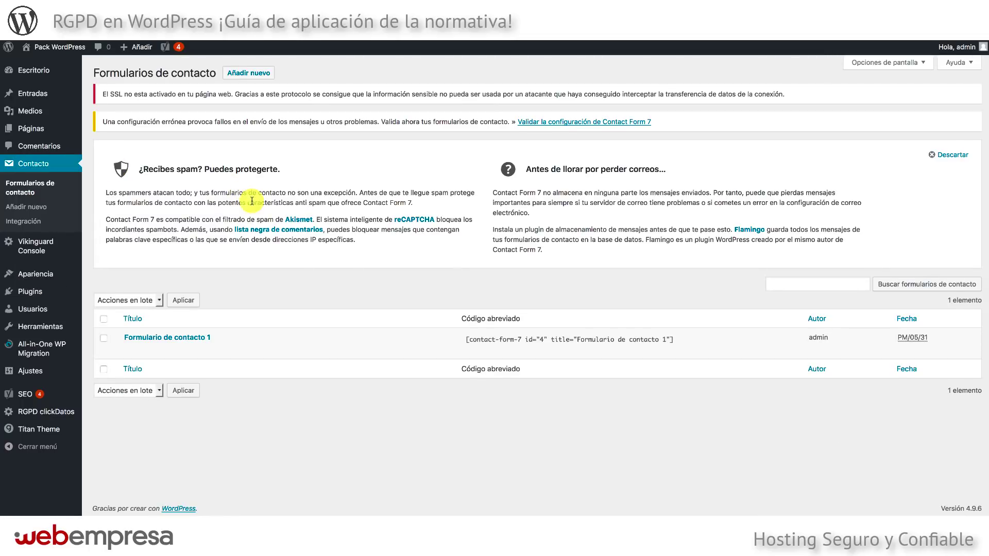
click(190, 339)
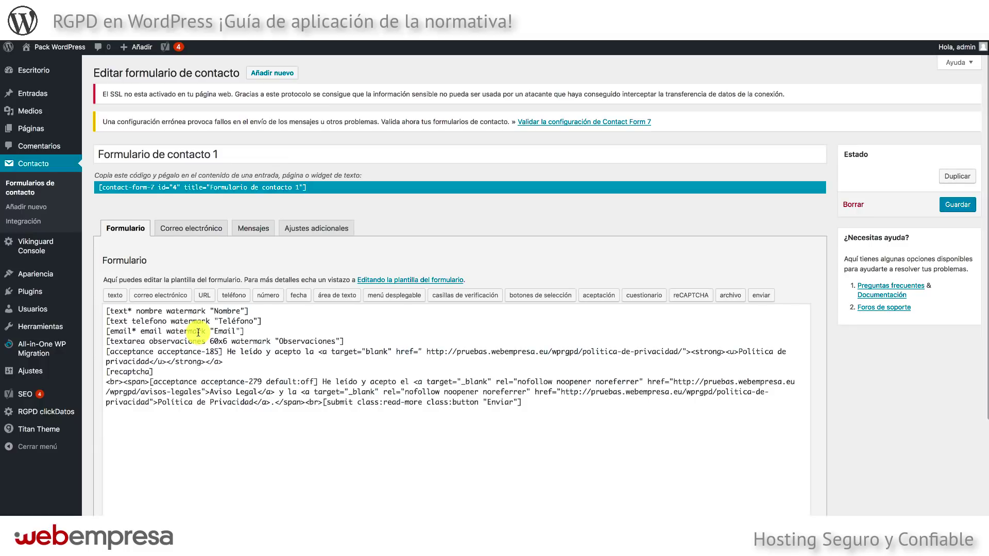
click(164, 384)
drag(223, 362, 101, 354)
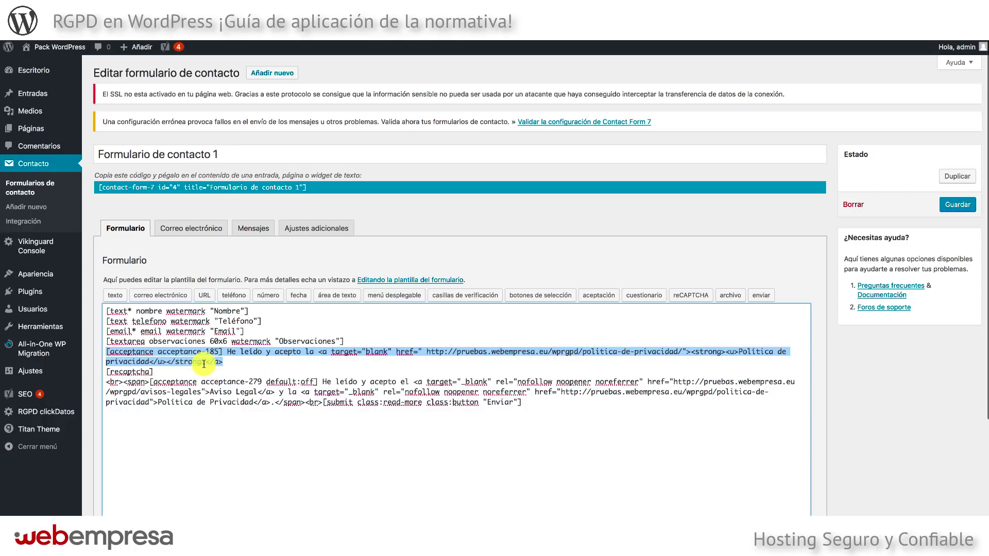
key(BackSpace)
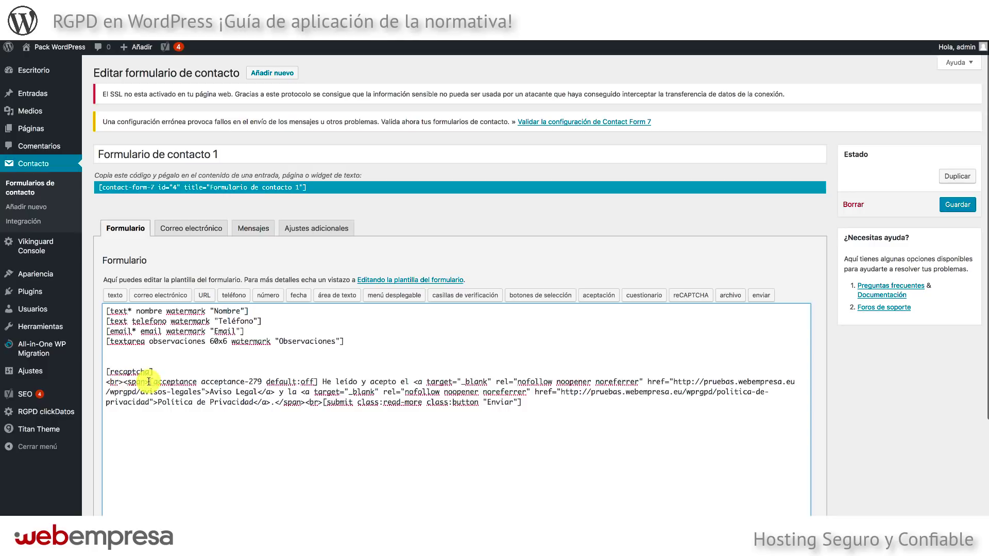
- Move the acceptance-279 clause for Aviso Legal and Política de Privacidad above the reCAPTCHA, remove the spare blank line and save the form
key(ctrl+z)
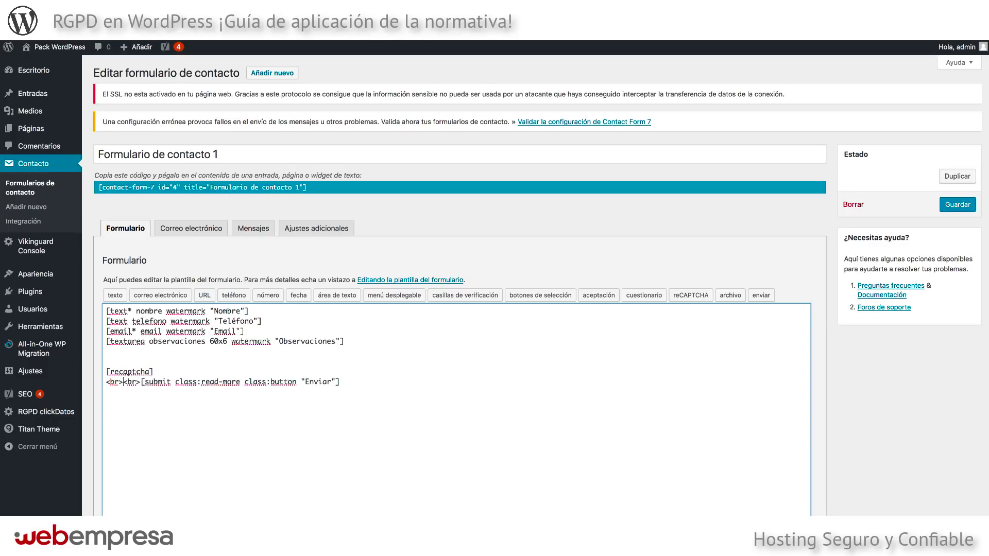
click(122, 356)
text(<span>[acceptance acceptance-279 default:off] He leído y acepto el <a target="_blank" rel="nofollow noopener noreferrer" href="http://pruebas.webempresa.eu/wprgpd/avisos-legales">Aviso Legal</a> y la <a target="_blank" rel="nofollow noopener noreferrer" href="http://pruebas.webempresa.eu/wprgpd/politica-de-privacidad">Política de Privacidad</a>.</span>)
click(124, 379)
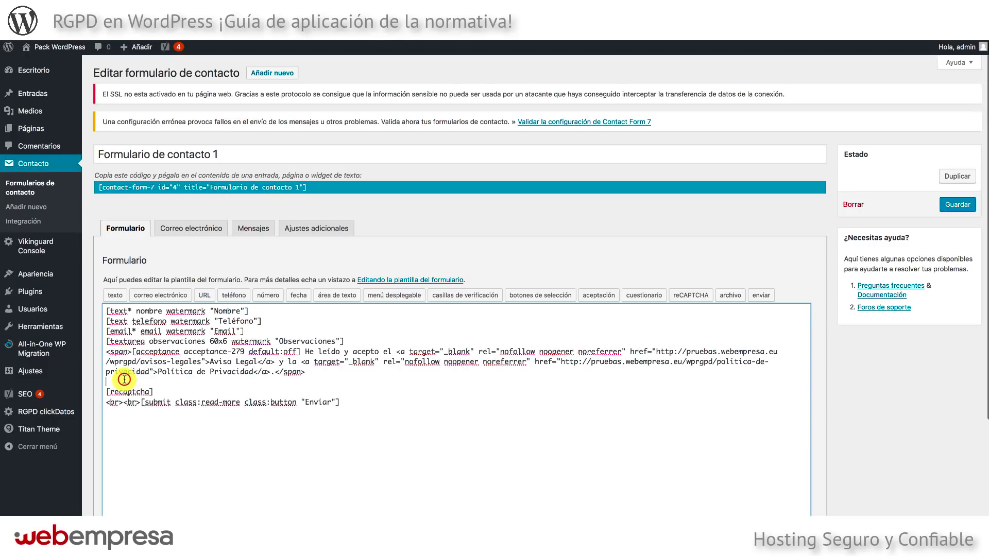
key(BackSpace)
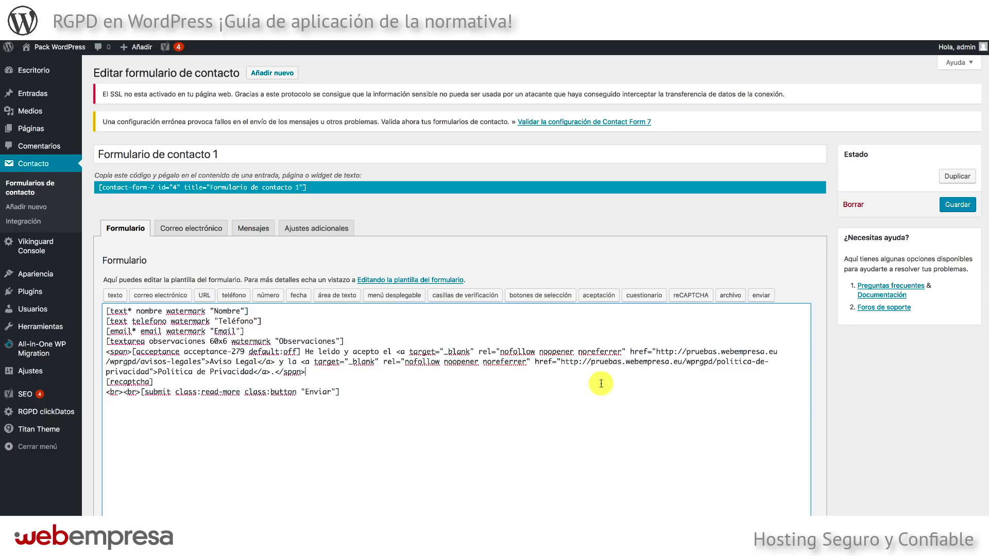
click(959, 209)
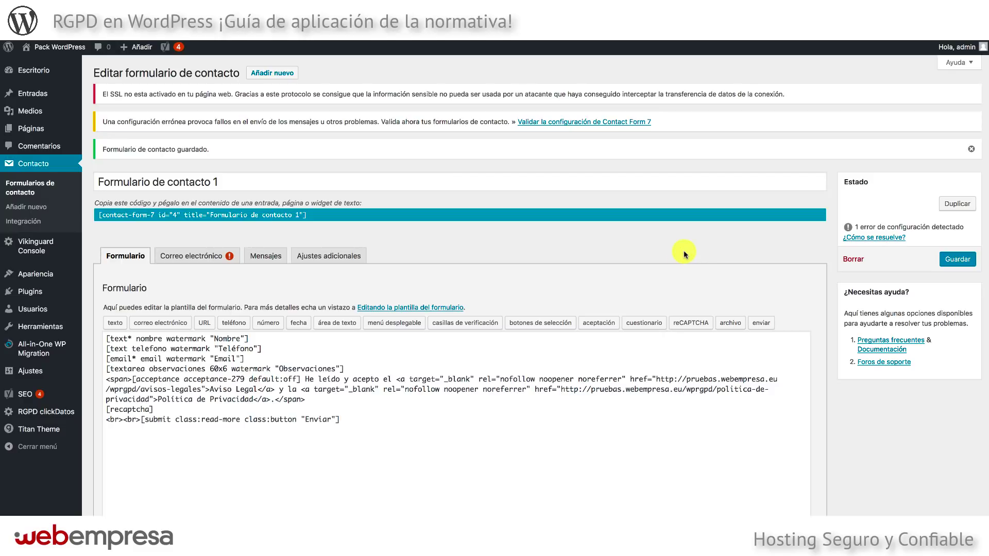
click(958, 259)
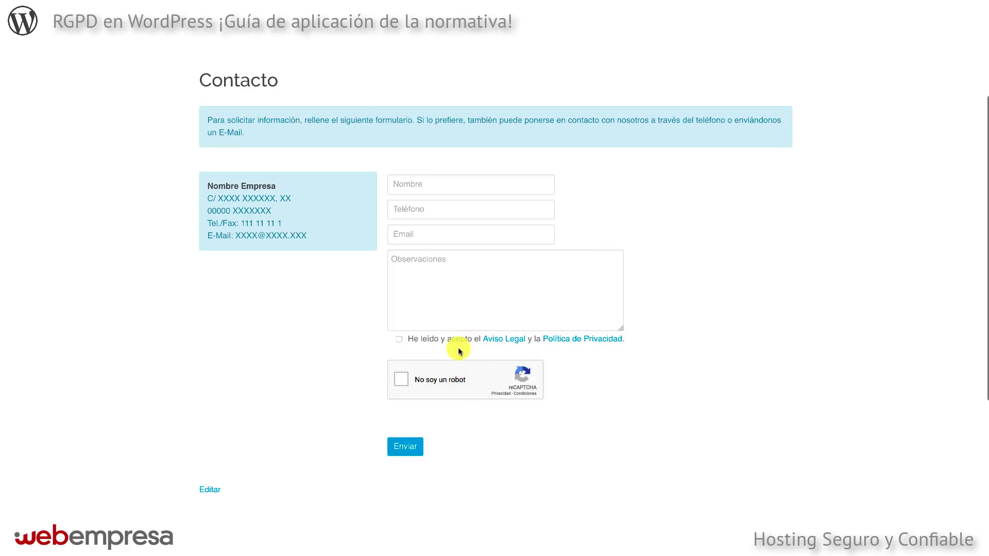
- Open the contact form's Aviso Legal link and review the Avisos Legales page
click(505, 341)
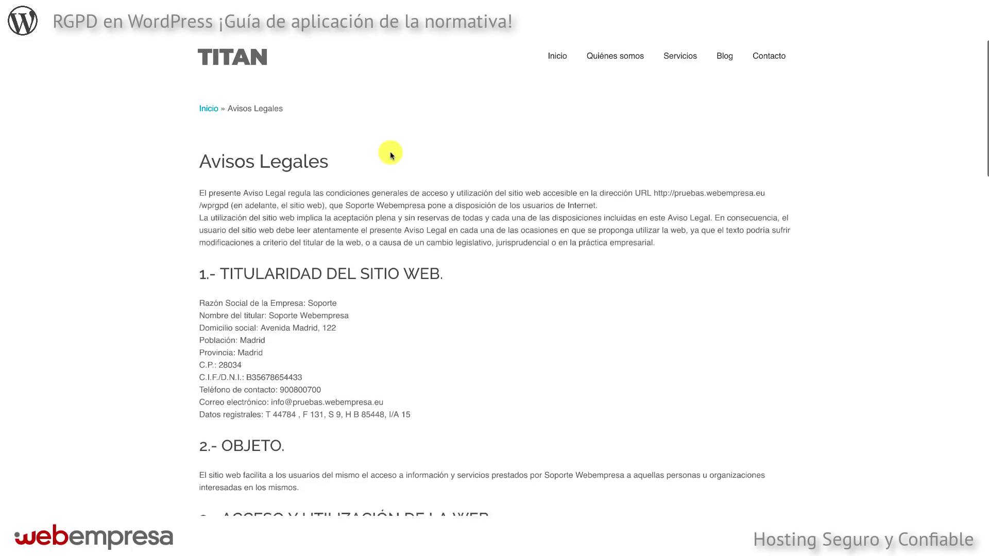
scroll(390, 155, down, 15)
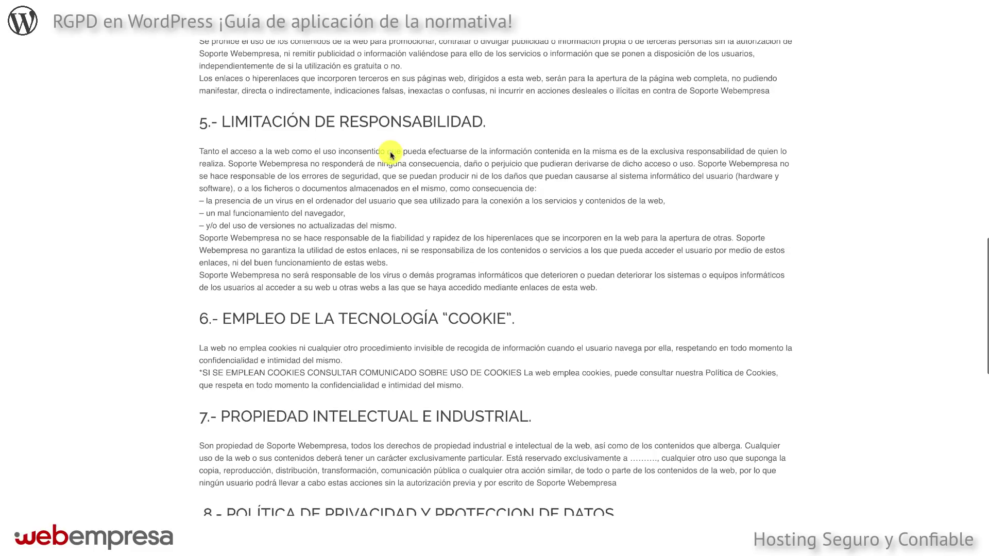
scroll(391, 154, up, 15)
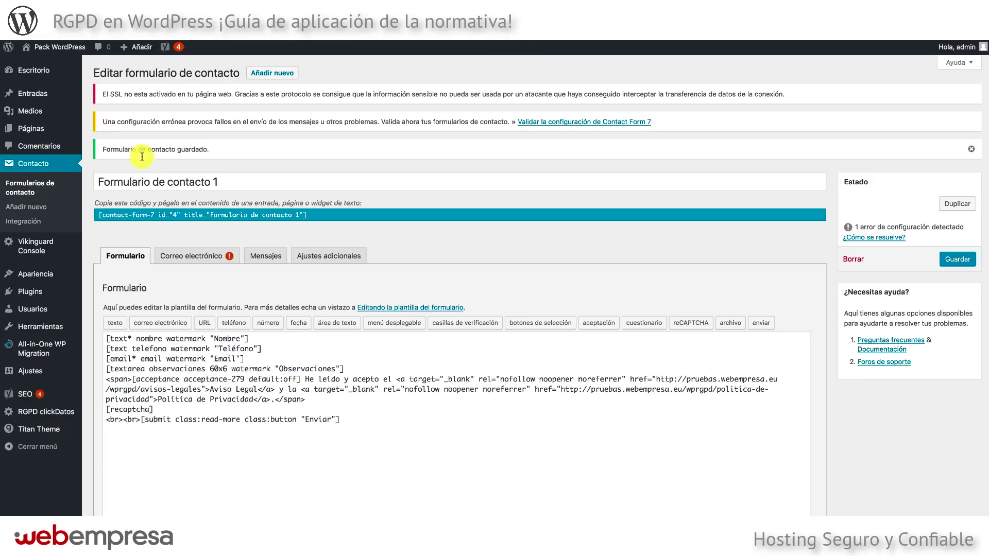
click(33, 128)
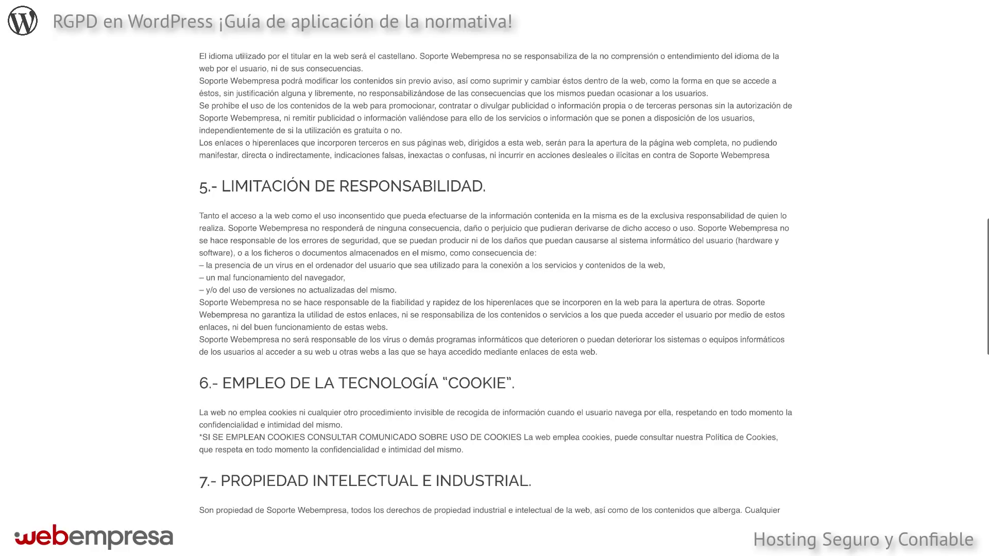
scroll(495, 278, down, 1)
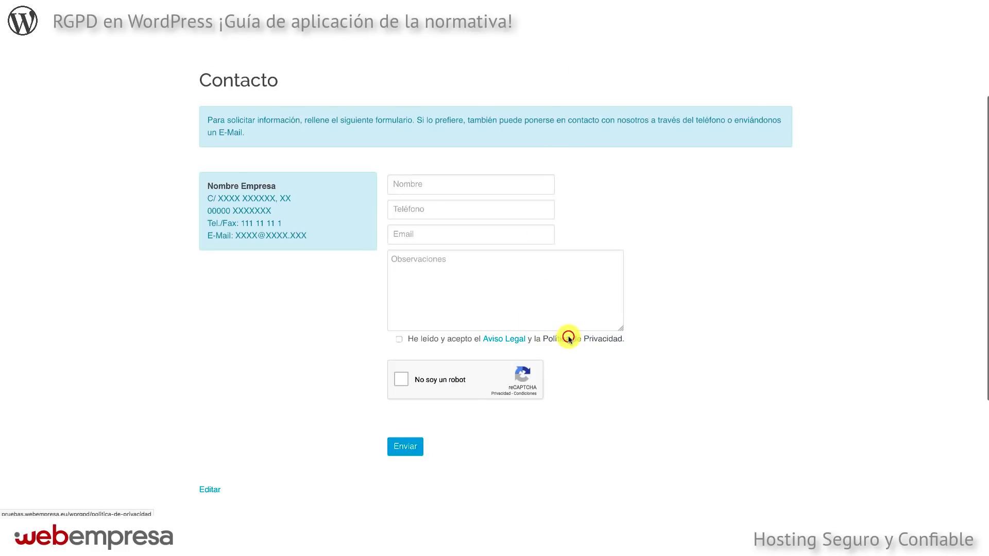
- Check the placeholder contact details on the linked Política de privacidad page and move that page to the trash
click(569, 339)
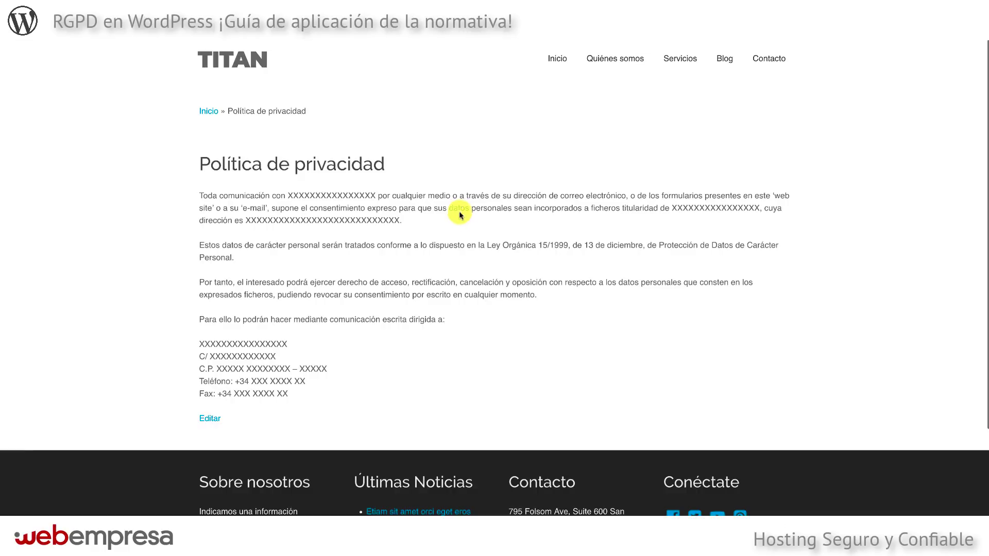
drag(201, 341, 320, 393)
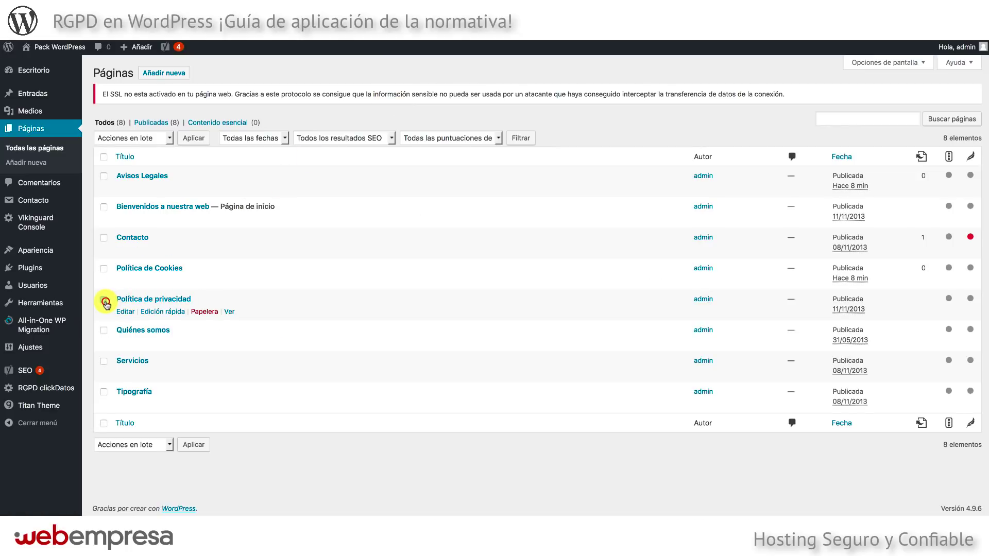
click(205, 312)
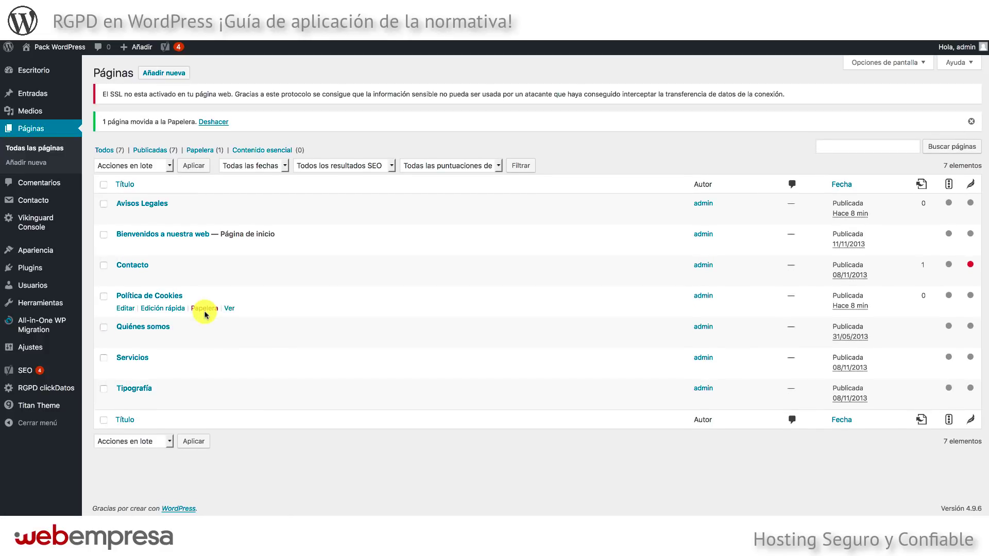
- Try to recreate the legal pages with RGPD clickDatos, agreeing to overwrite the existing ones
mouse_move(45, 390)
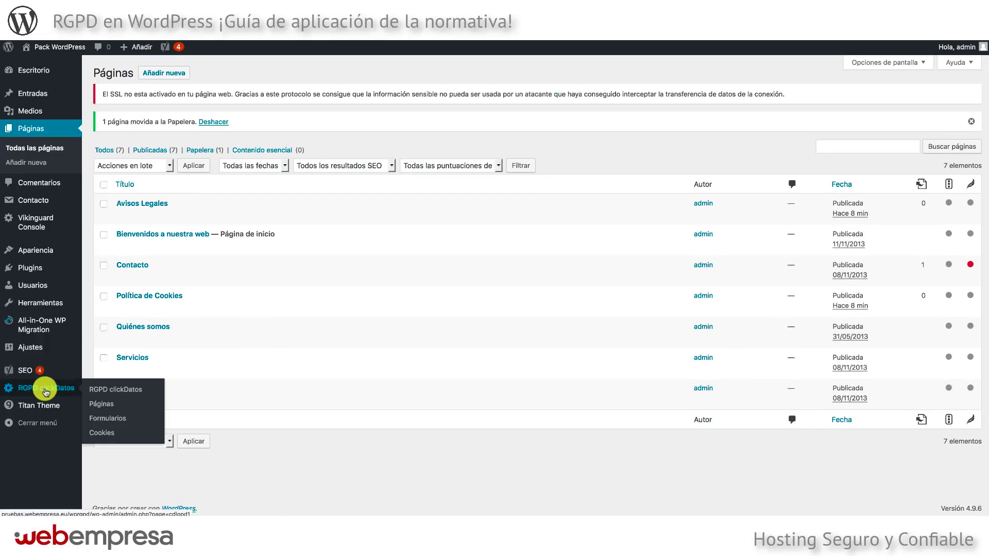
click(46, 390)
click(23, 385)
scroll(237, 338, down, 10)
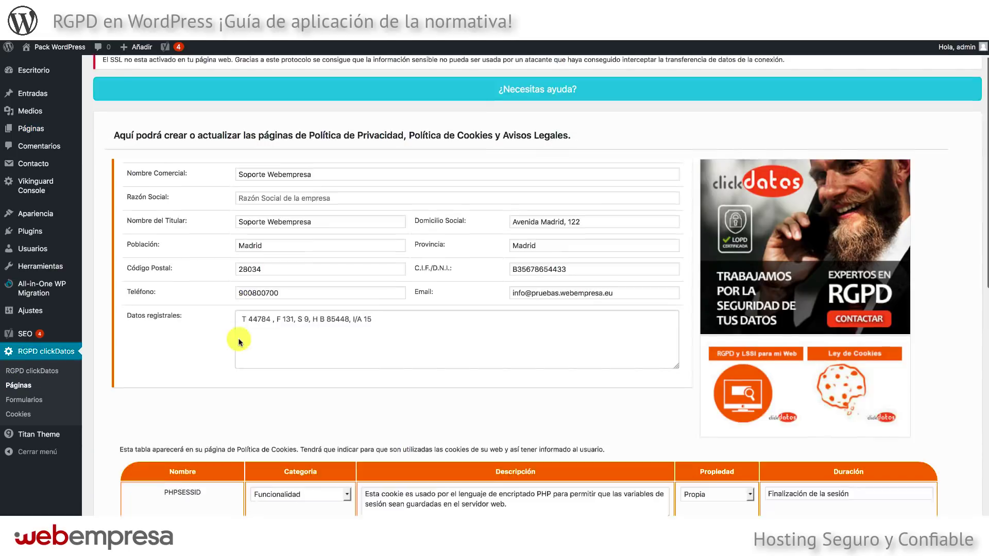
scroll(269, 315, down, 4)
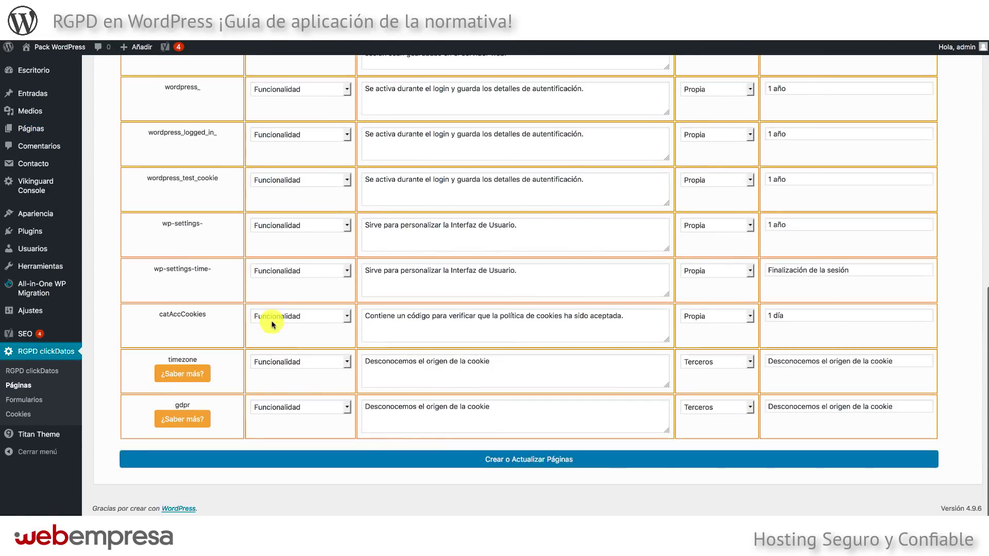
click(534, 463)
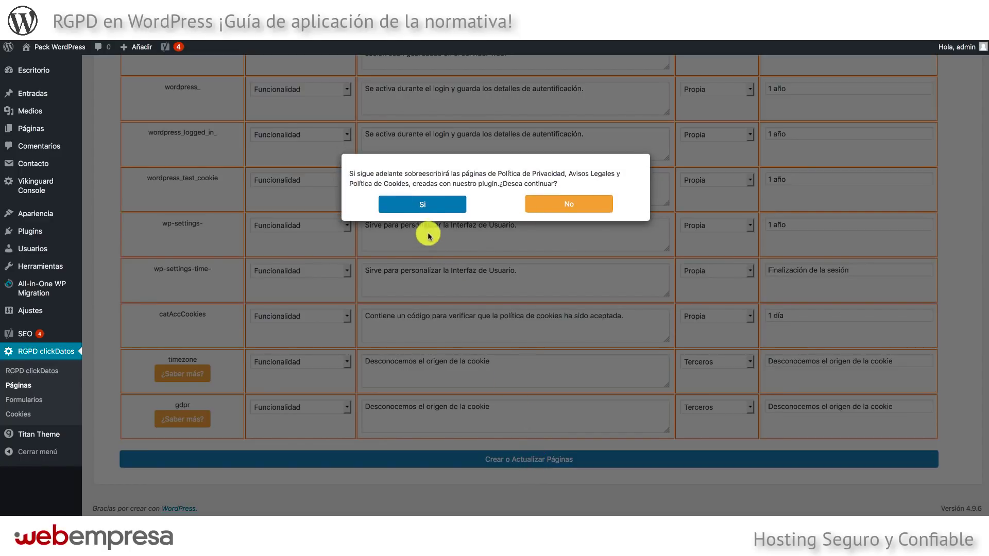
click(423, 208)
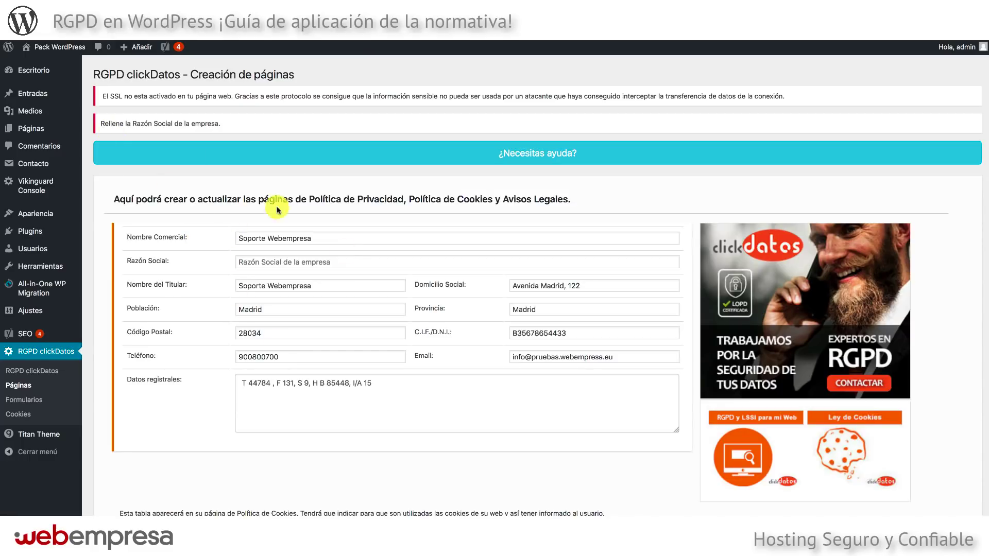
- Fill in the Razón Social as "Soporte", resubmit the legal pages and read the notice for each page
click(294, 266)
text(SA)
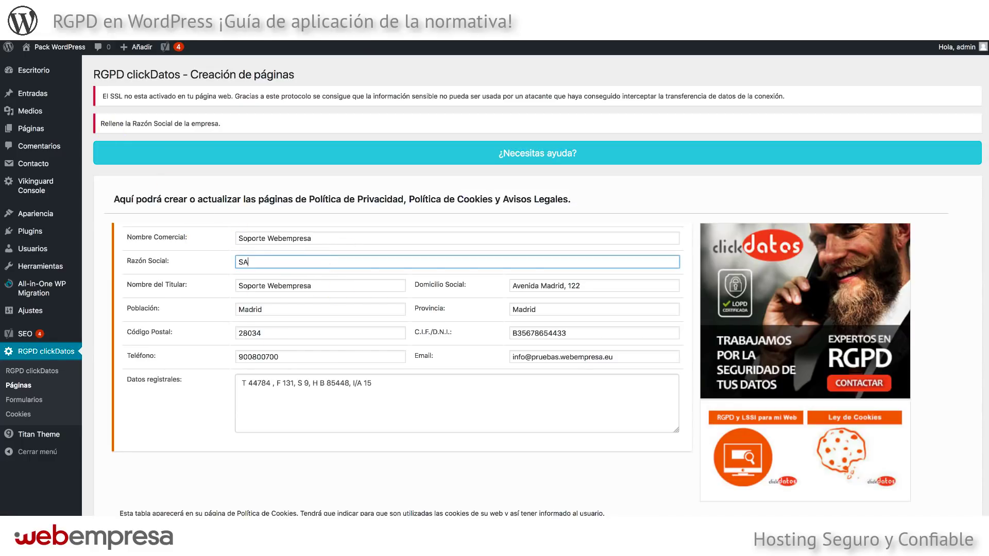
text(oporte)
key(Return)
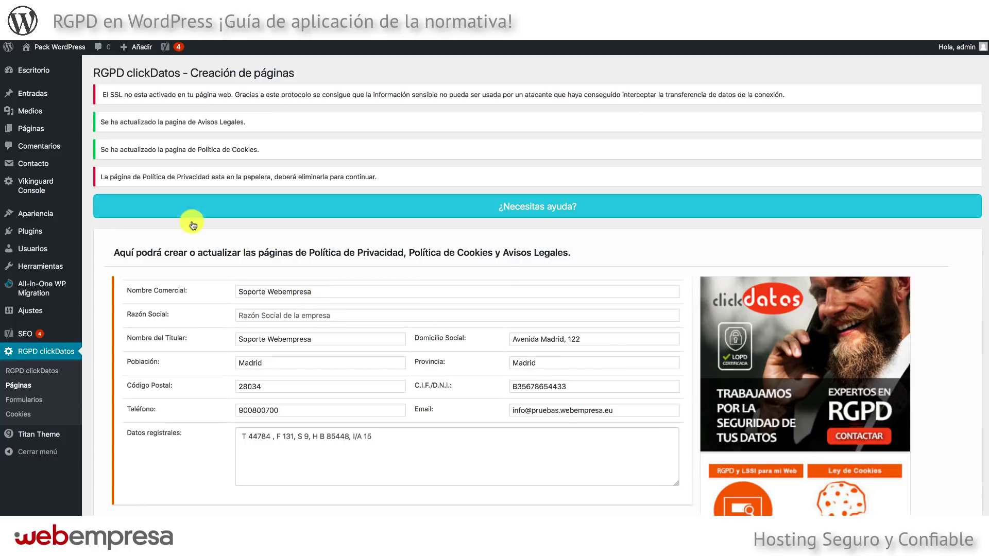
drag(101, 122, 262, 124)
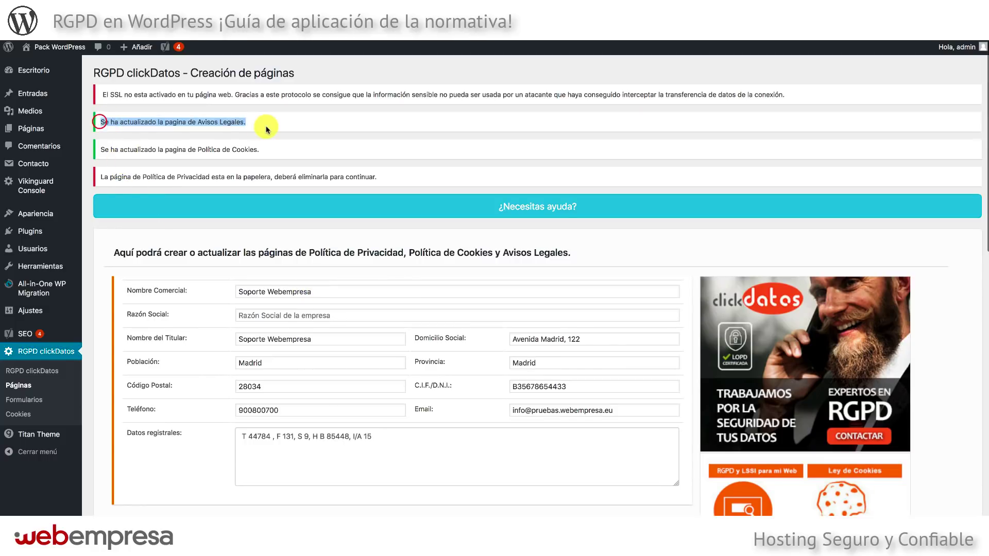
drag(103, 150, 316, 152)
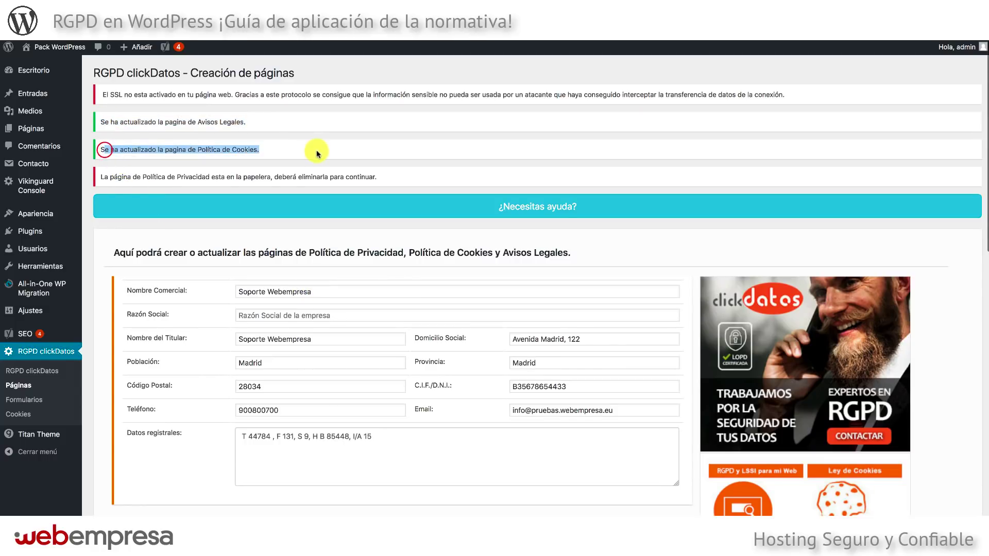
drag(101, 178, 357, 176)
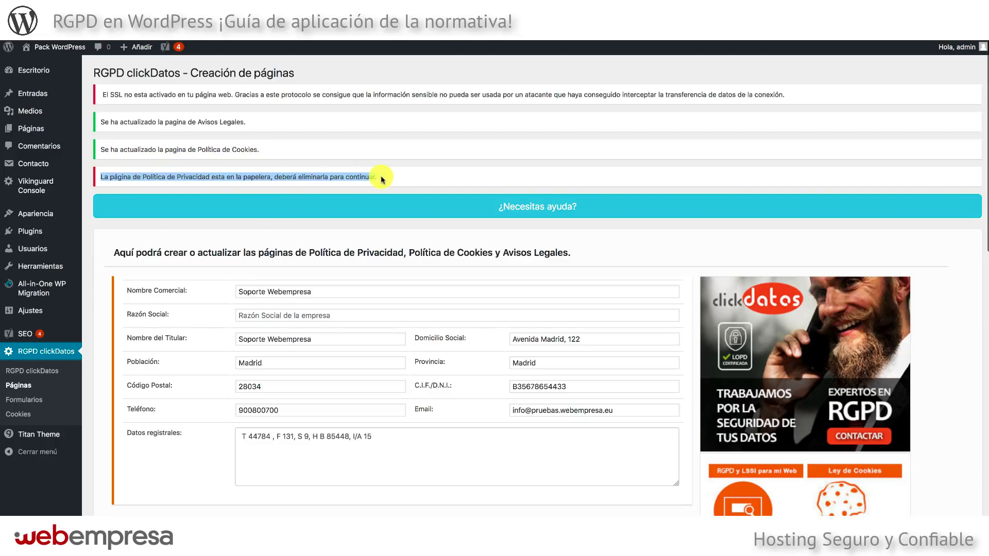
- Permanently delete the Política de privacidad page from the pages trash
click(30, 129)
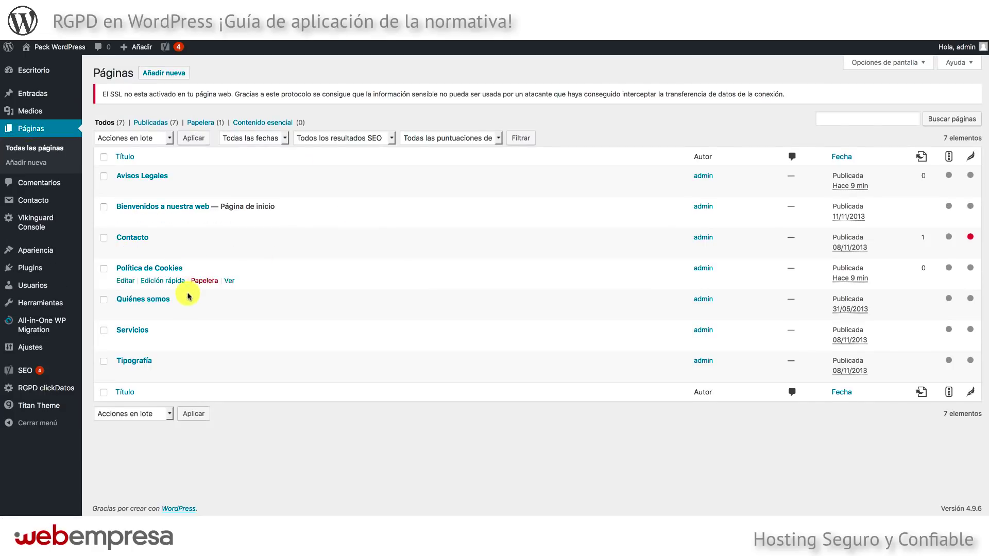
click(204, 123)
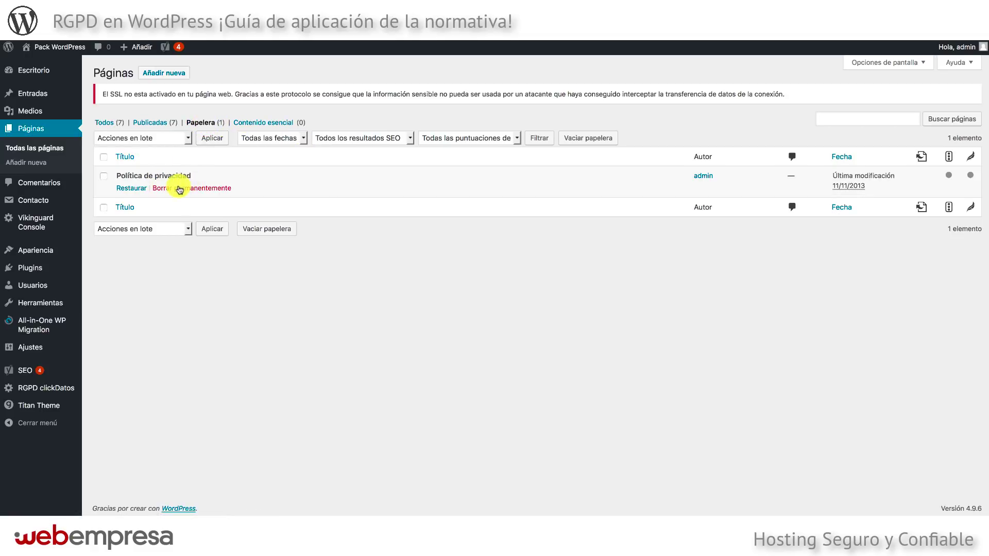
click(172, 189)
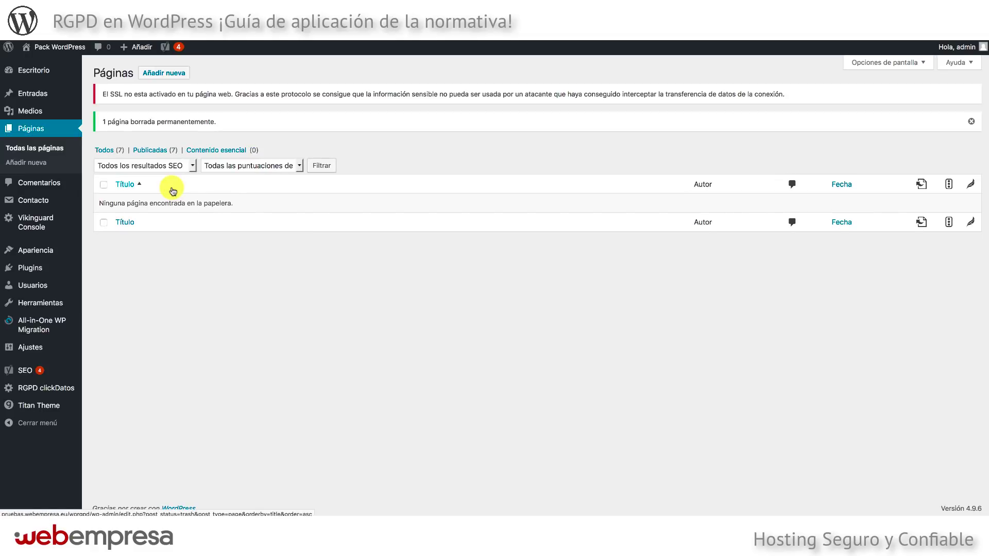
- Set the Razón Social to "Soporte" in the RGPD clickDatos page generator, generate the legal pages again and check the Política de Privacidad notice
click(60, 391)
click(22, 387)
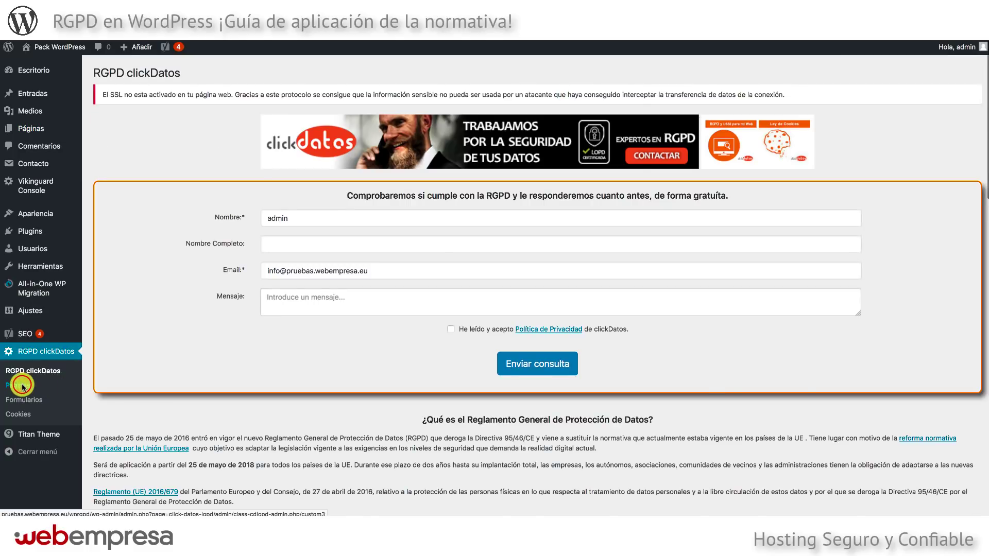
double_click(272, 231)
key(BackSpace)
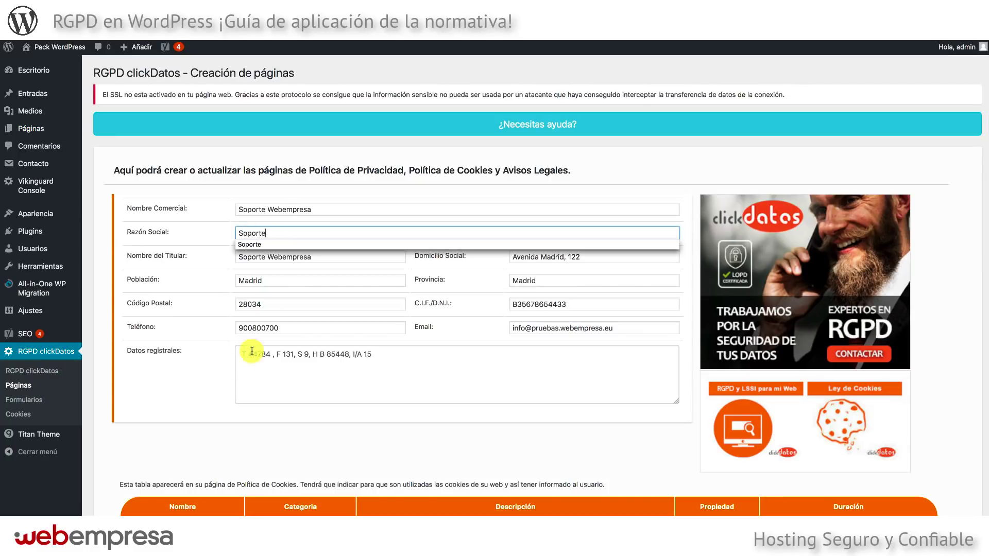
scroll(189, 431, down, 15)
click(481, 454)
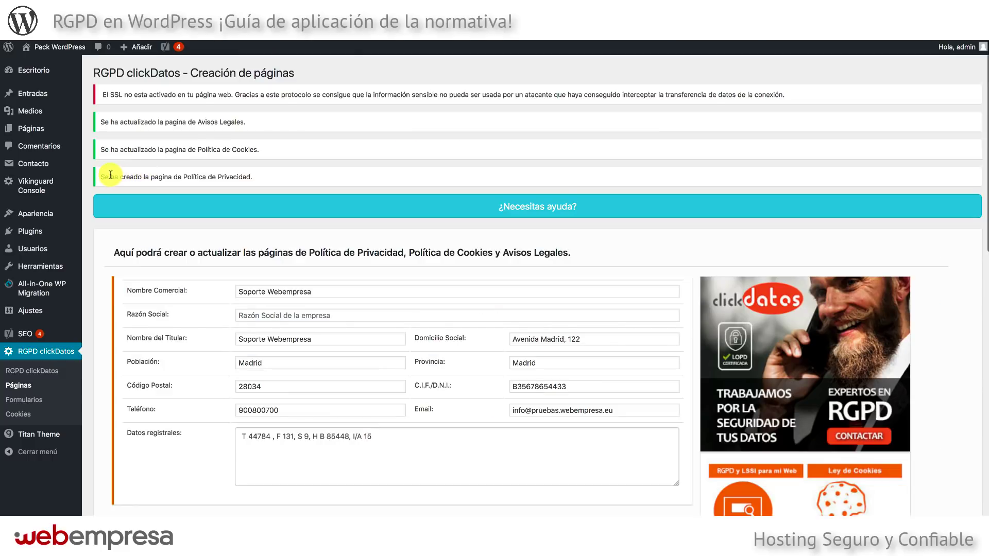
drag(101, 175, 259, 177)
click(296, 222)
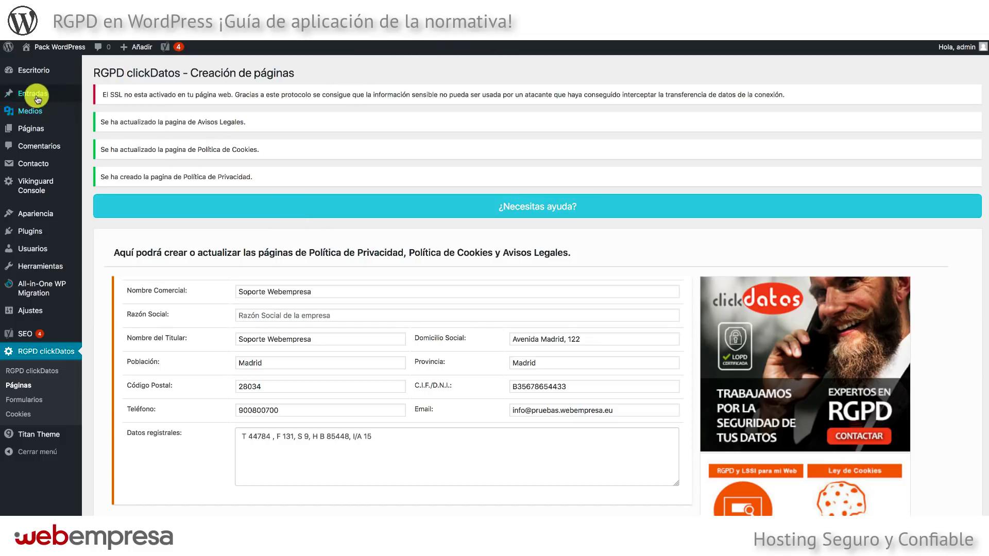
- Open the Política de Privacidad link in the site's contact form and check the company name and address in its text
click(28, 126)
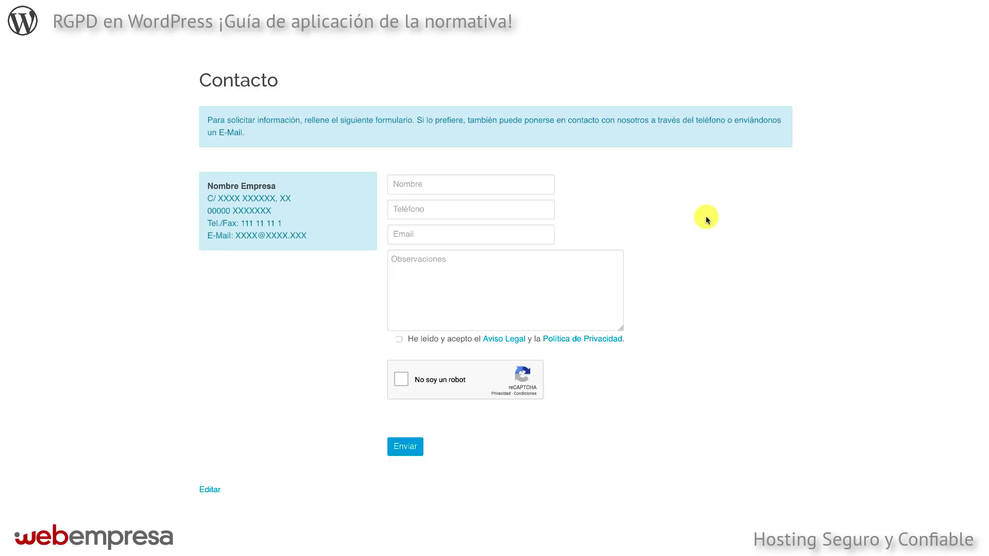
click(586, 338)
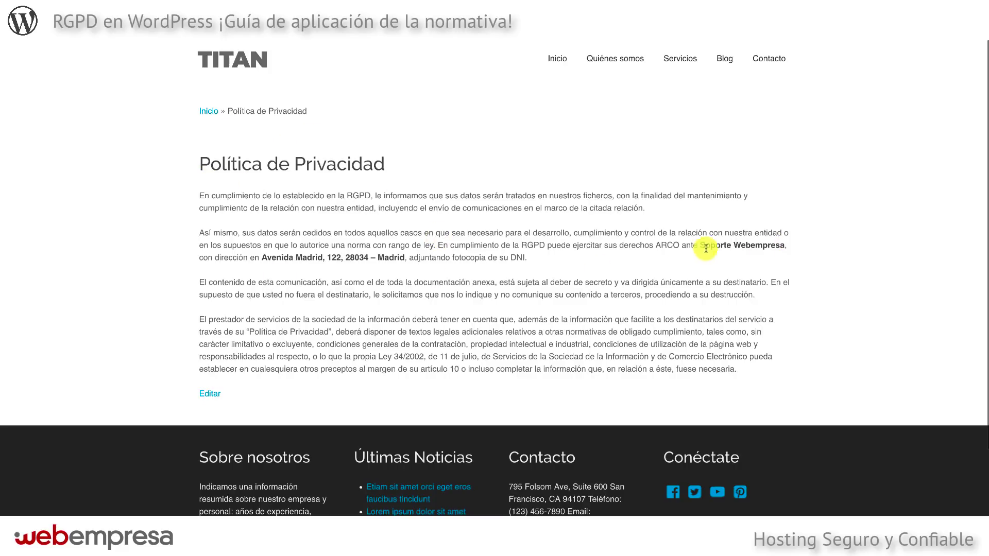
drag(264, 256, 415, 260)
click(561, 28)
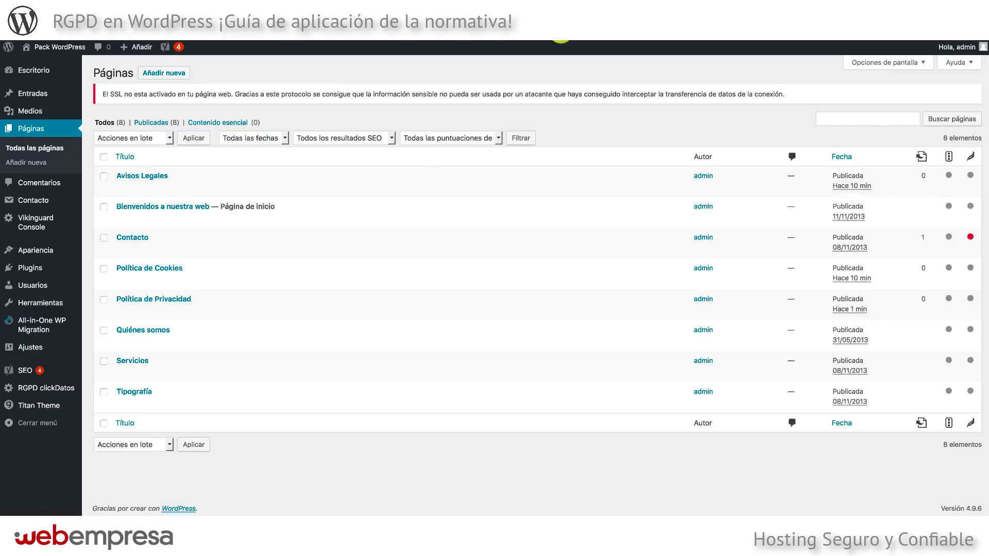
- Return to the RGPD clickDatos page generator, then look over the published privacy page and the Contacto page down to its footer
click(47, 388)
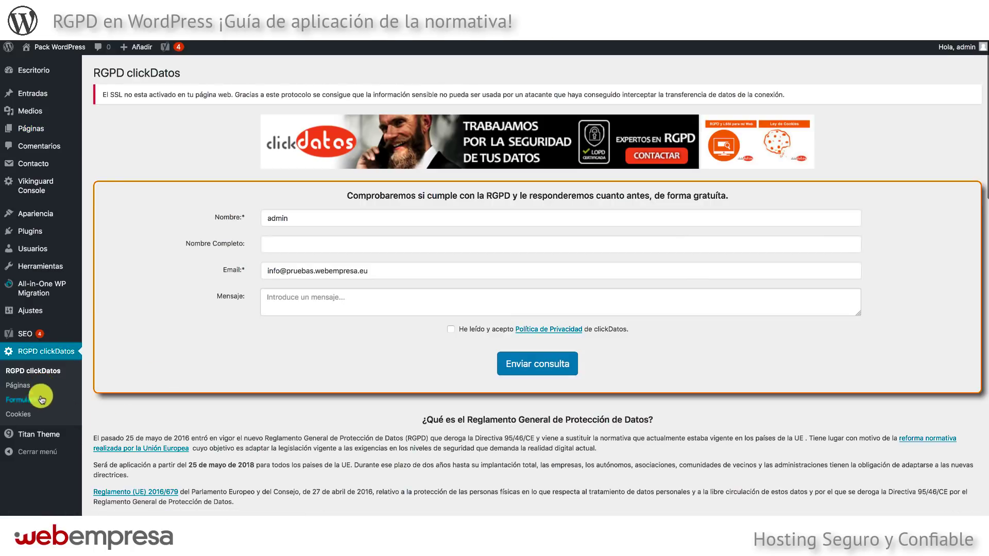
click(20, 386)
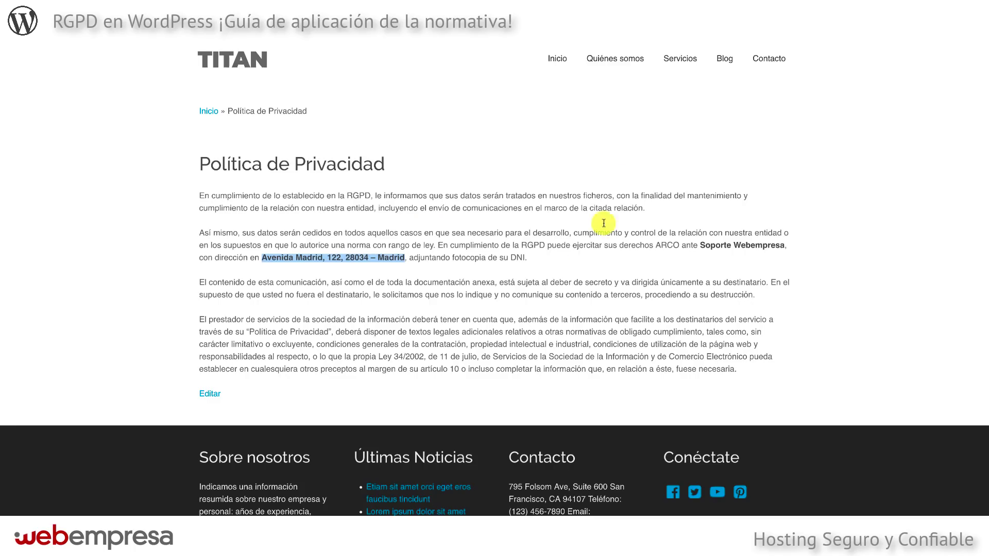
click(473, 293)
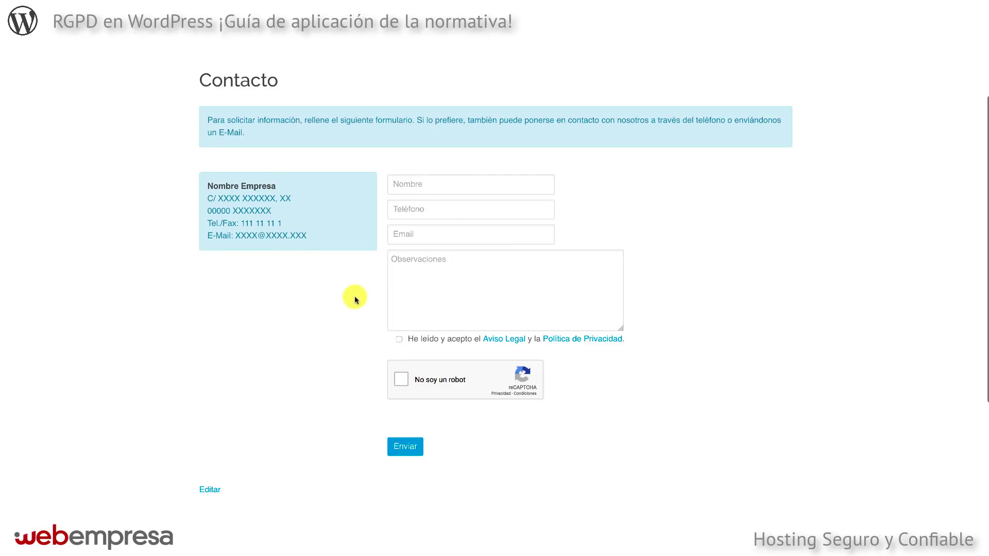
scroll(703, 315, down, 3)
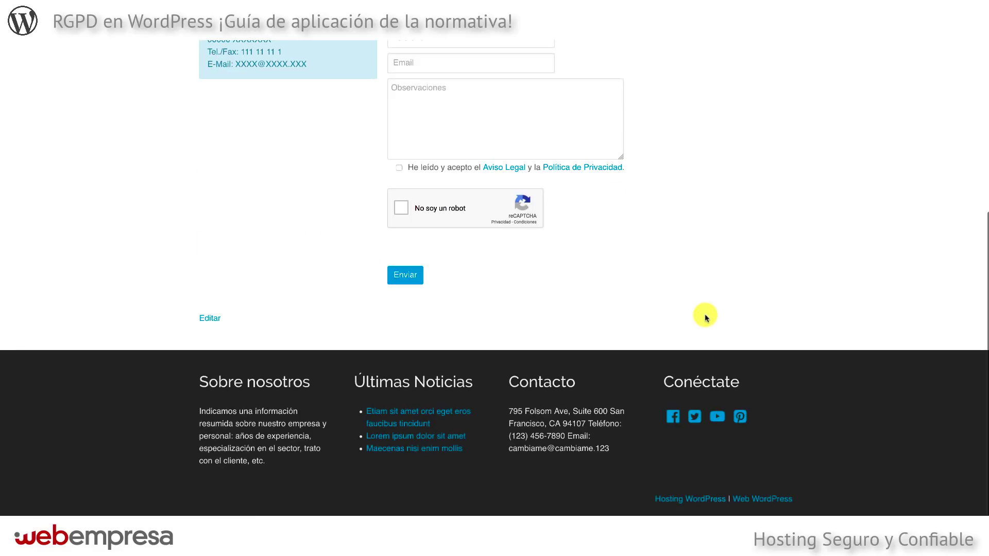
scroll(702, 299, up, 5)
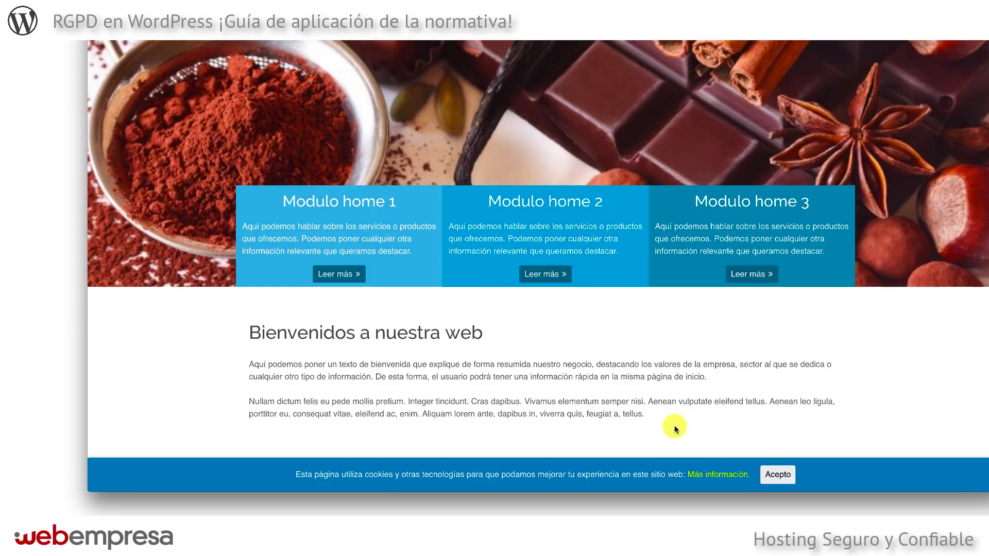
- Open the cookie banner's Más información link and review the cookie table and browser instructions in the cookie policy
click(701, 475)
scroll(647, 304, down, 5)
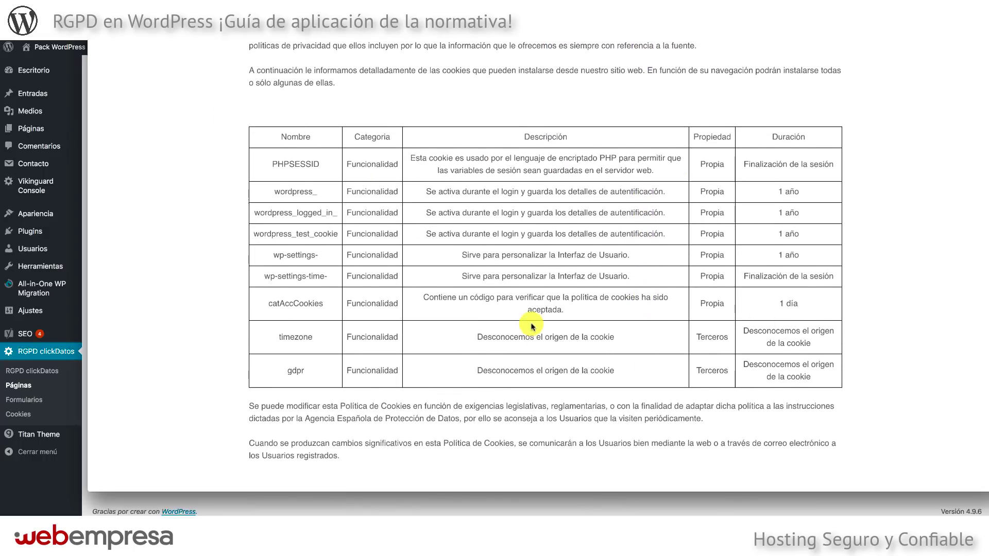
scroll(516, 309, down, 1)
scroll(285, 281, up, 3)
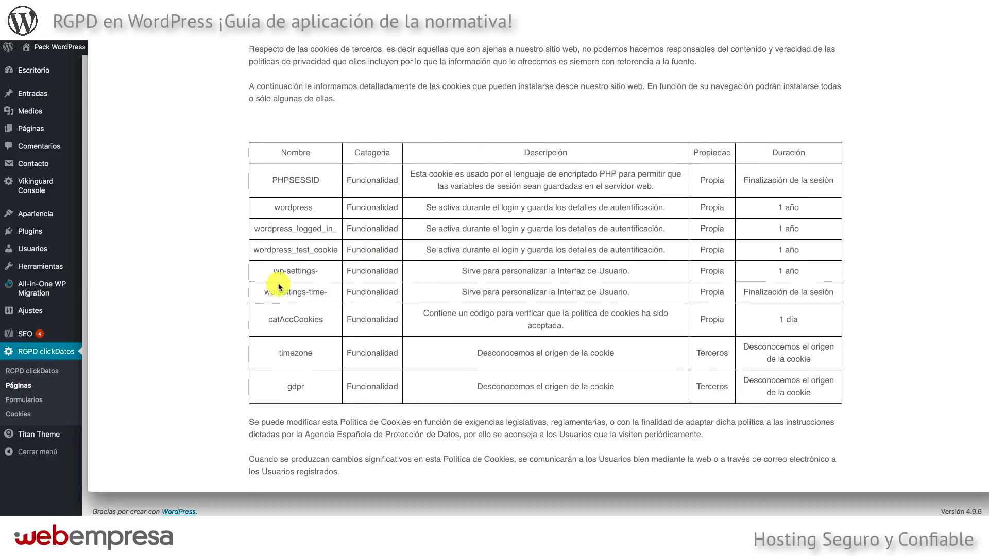
scroll(482, 270, up, 5)
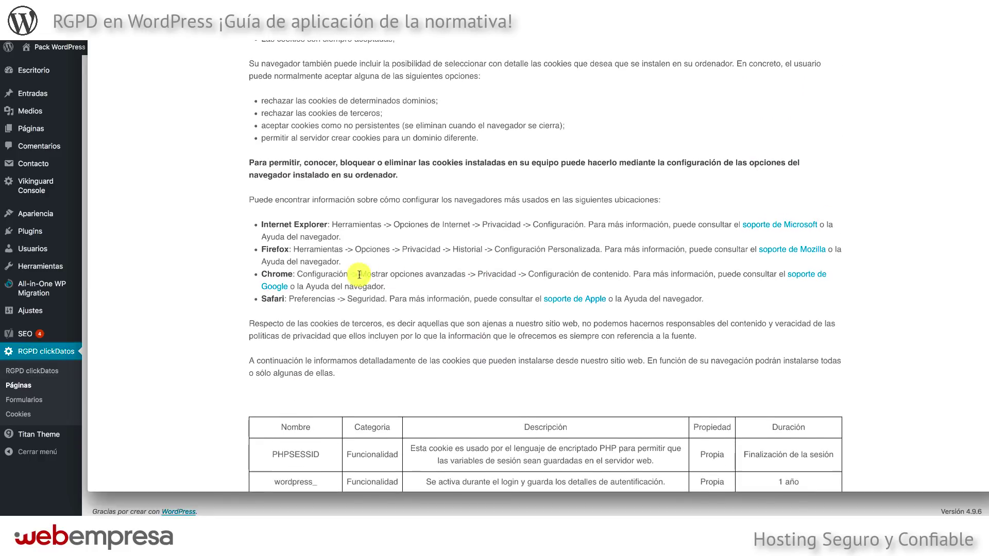
key(Escape)
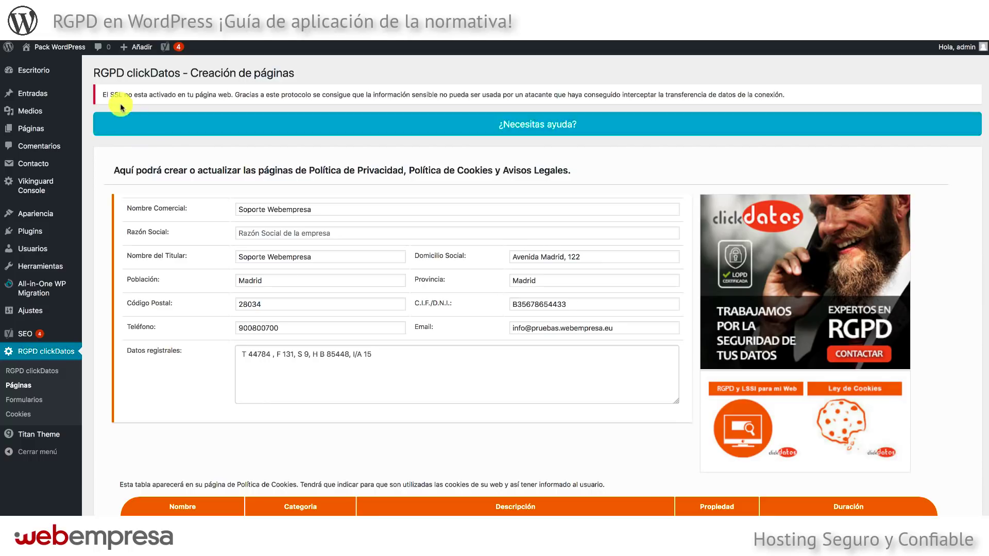
- Examine the SSL notice above the company details on the RGPD clickDatos page generator
drag(109, 94, 135, 93)
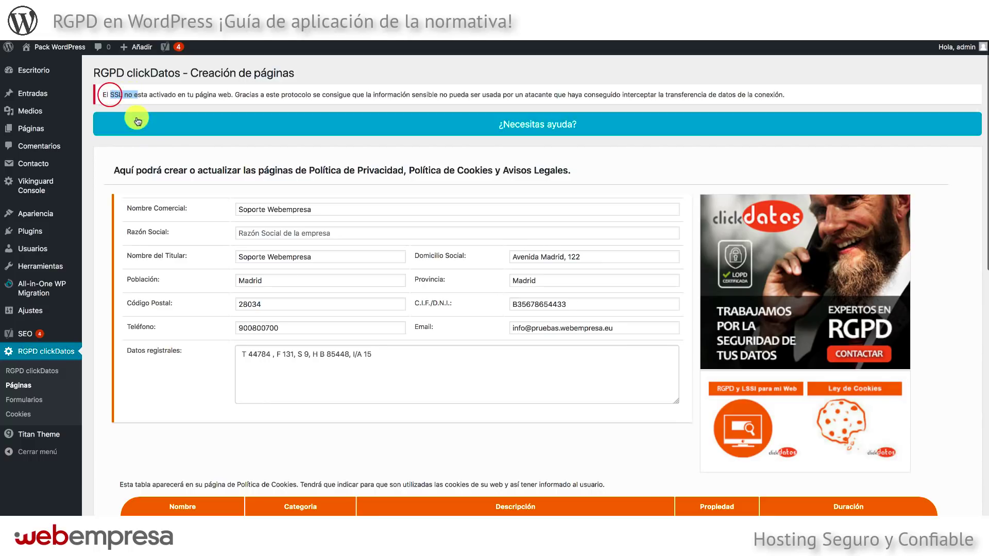
click(172, 142)
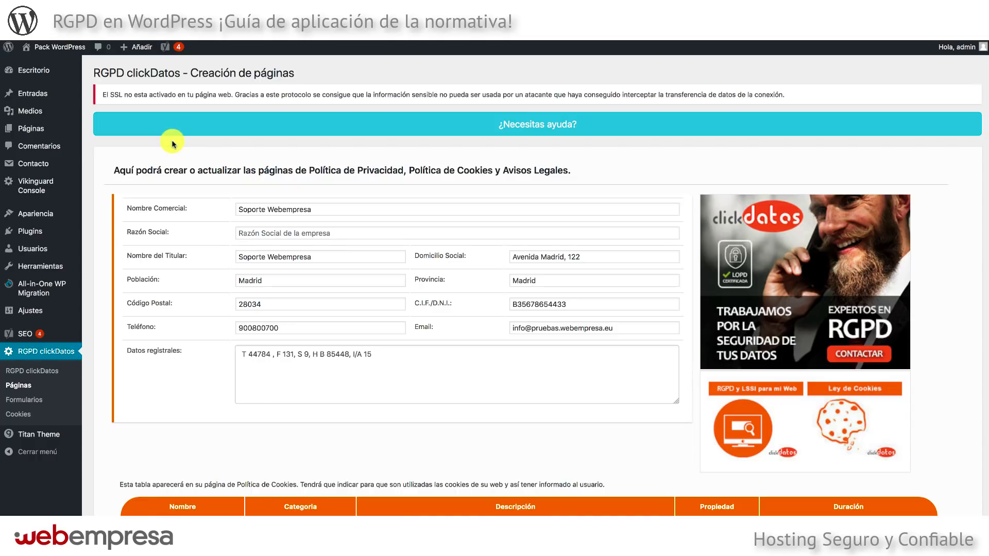
scroll(172, 142, down, 1)
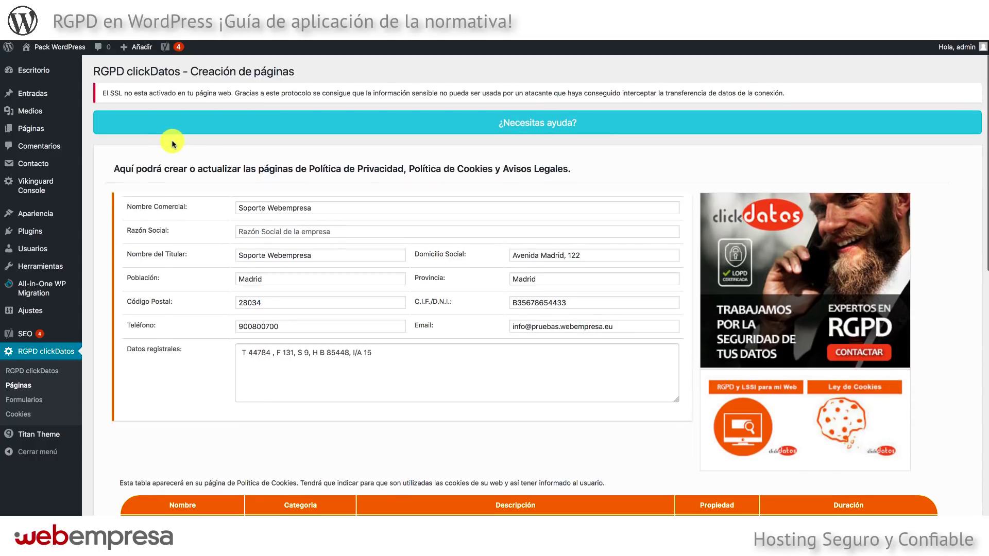
scroll(172, 143, down, 1)
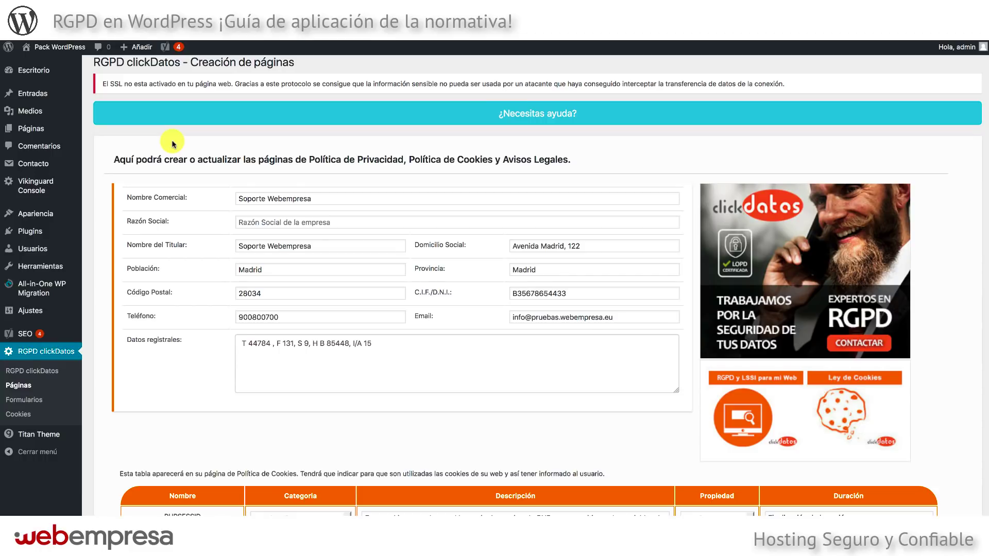
scroll(186, 199, up, 2)
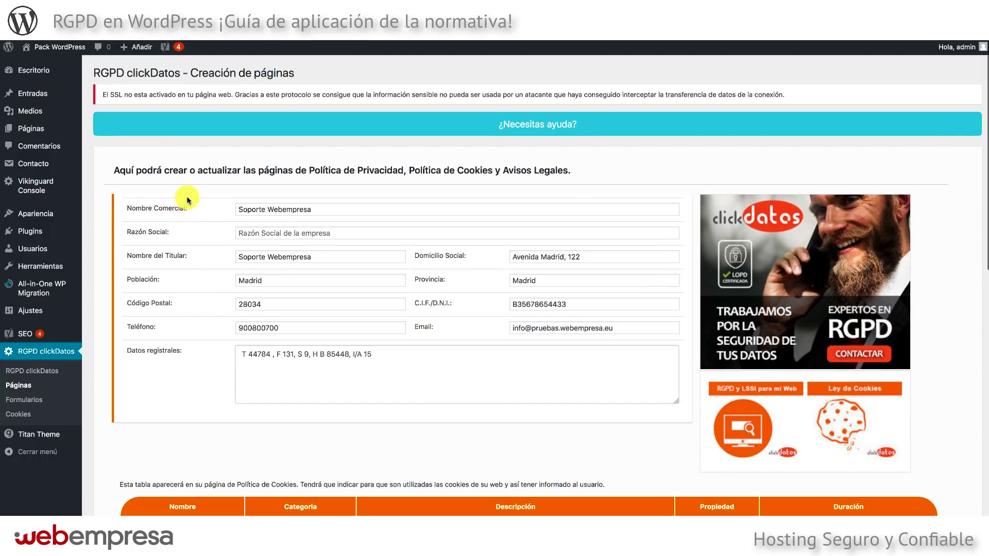